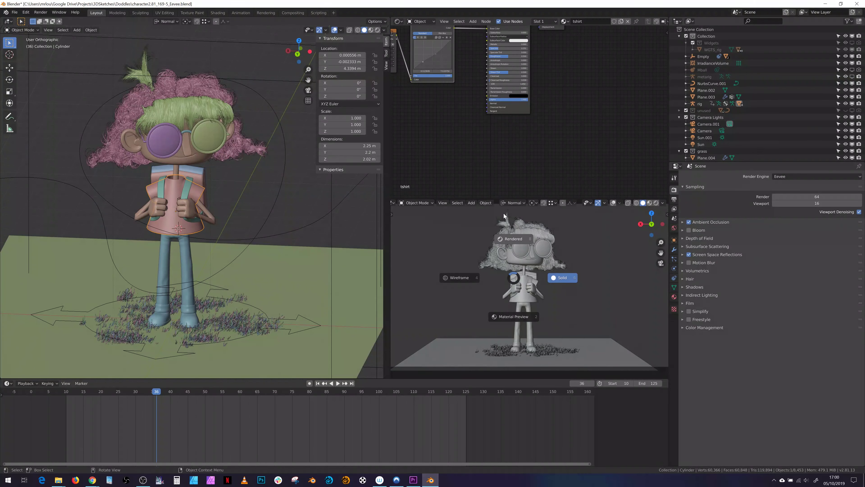
Step: Scrub back to frame 28, enable Simplify in Render properties, and play the animation
{"action": "left_click_drag", "start_coordinate": [161, 394], "coordinate": [128, 392]}
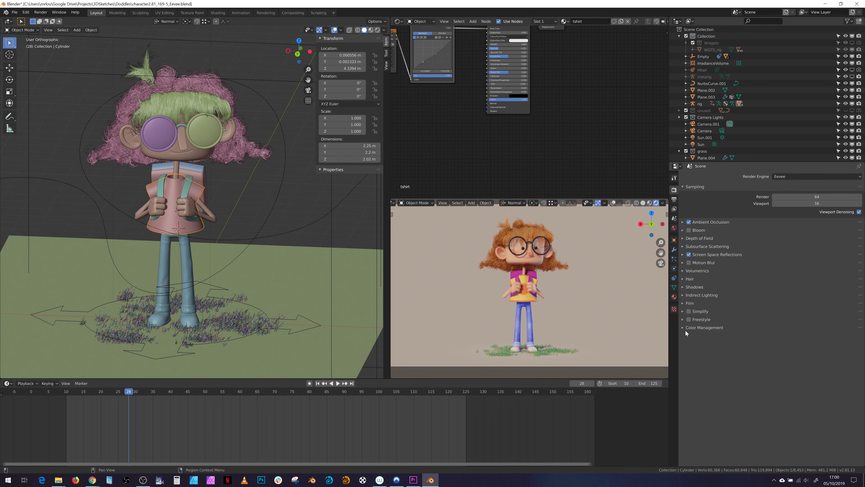
{"action": "left_click", "coordinate": [689, 311]}
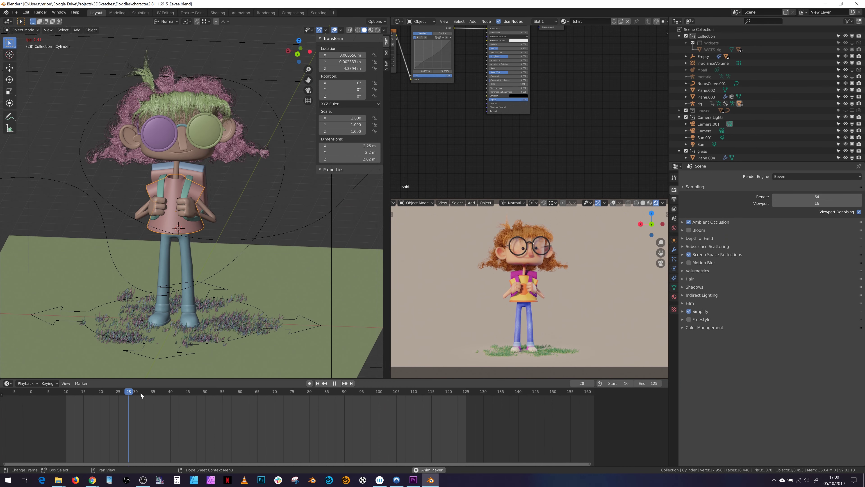
{"action": "key", "text": "space"}
{"action": "key", "text": "space"}
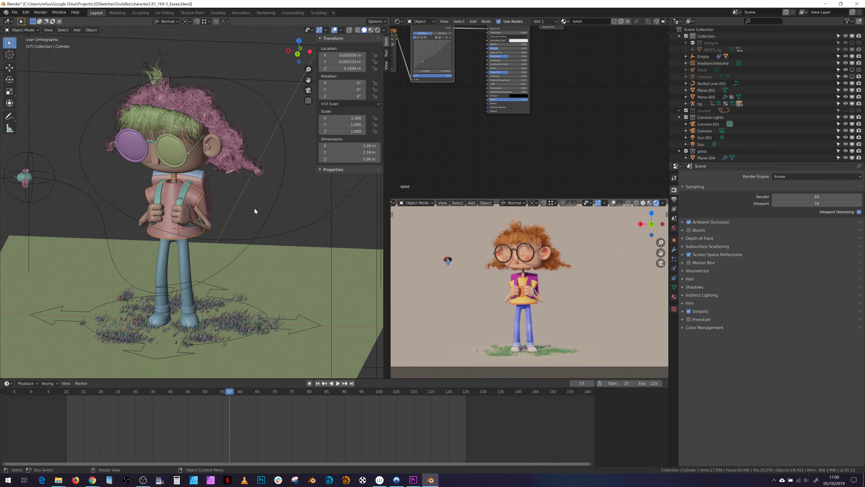
Step: Inspect the surrounding curve and the hands' Skin material, then put the rig into Pose Mode
{"action": "left_click", "coordinate": [279, 199]}
{"action": "middle_click_drag", "start_coordinate": [279, 199], "coordinate": [199, 205]}
{"action": "left_click", "coordinate": [154, 215]}
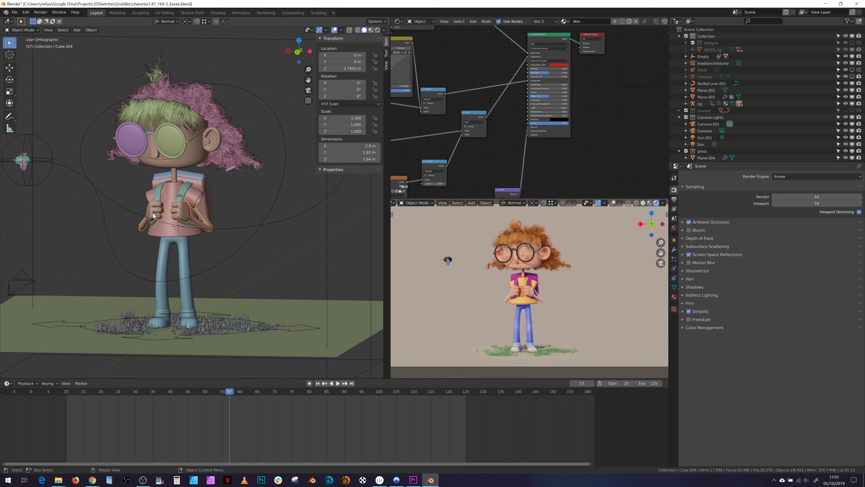
{"action": "left_click", "coordinate": [144, 340]}
{"action": "key", "text": "ctrl+Tab"}
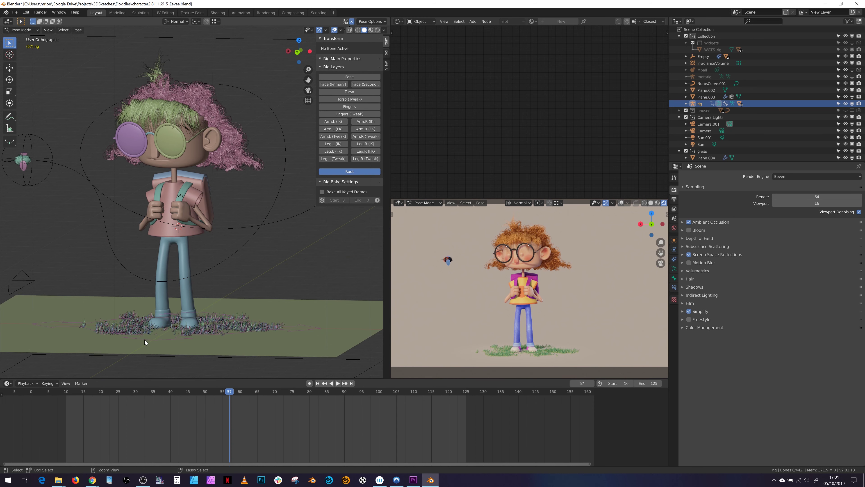
Step: Select the root control and show the left and right Arm (IK, Tweak) and Leg (IK, FK) bone layers
{"action": "left_click", "coordinate": [177, 298]}
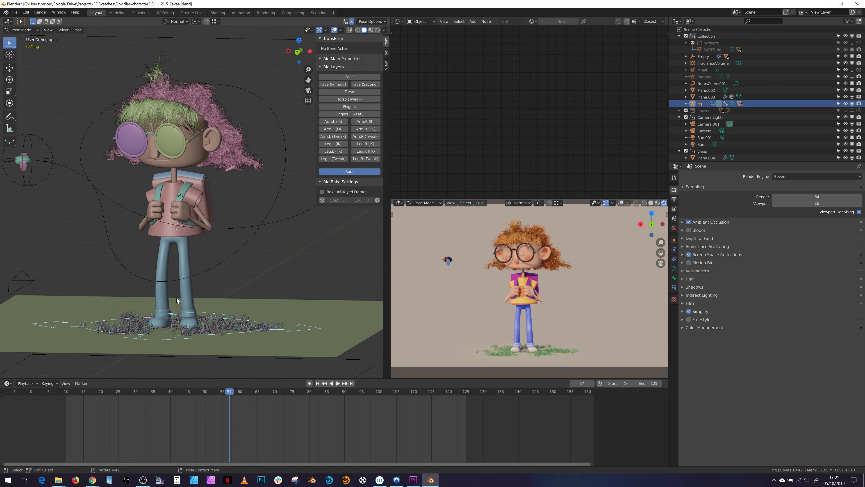
{"action": "left_click", "coordinate": [333, 122]}
{"action": "left_click", "coordinate": [334, 136]}
{"action": "left_click", "coordinate": [333, 144]}
{"action": "left_click", "coordinate": [334, 151]}
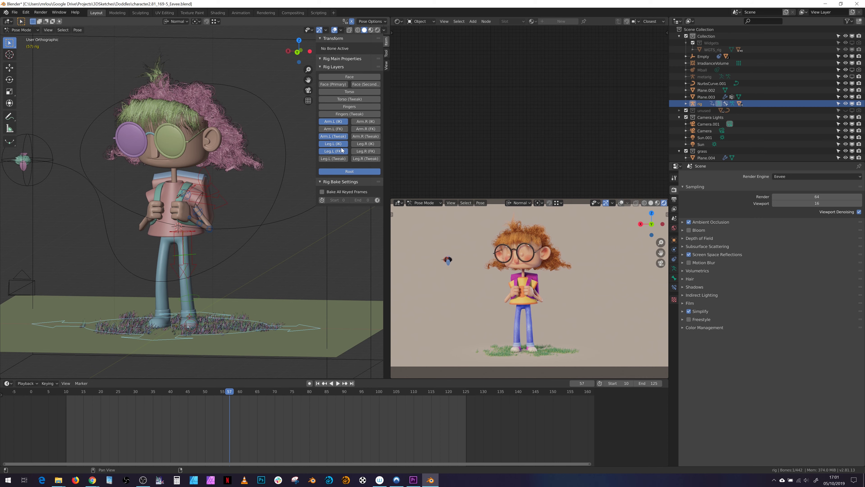
{"action": "left_click", "coordinate": [366, 121]}
{"action": "left_click", "coordinate": [366, 136]}
{"action": "left_click", "coordinate": [365, 143]}
{"action": "left_click", "coordinate": [366, 151]}
Step: Select all bones to view their keyframes, show Torso and Arm.R (FK) controls, and hide Fingers
{"action": "scroll", "coordinate": [242, 238], "scroll_direction": "up", "scroll_amount": 4}
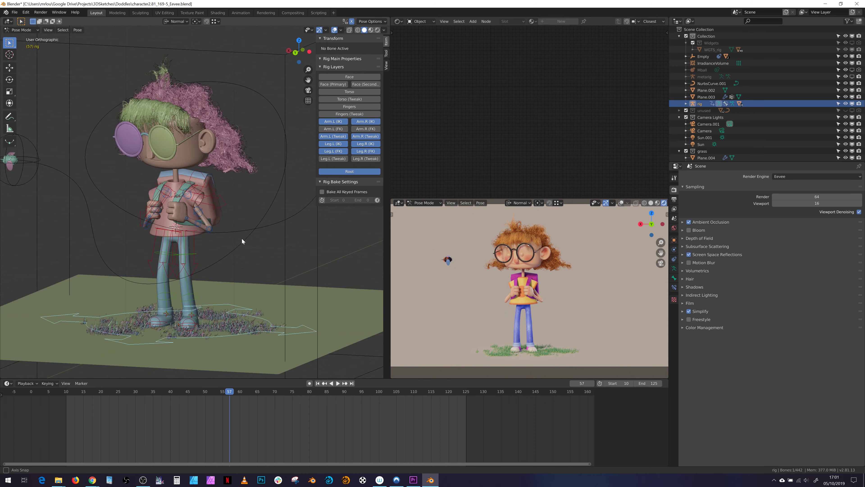
{"action": "key", "text": "a"}
{"action": "scroll", "coordinate": [230, 233], "scroll_direction": "down", "scroll_amount": 4}
{"action": "middle_click_drag", "start_coordinate": [230, 234], "coordinate": [237, 232]}
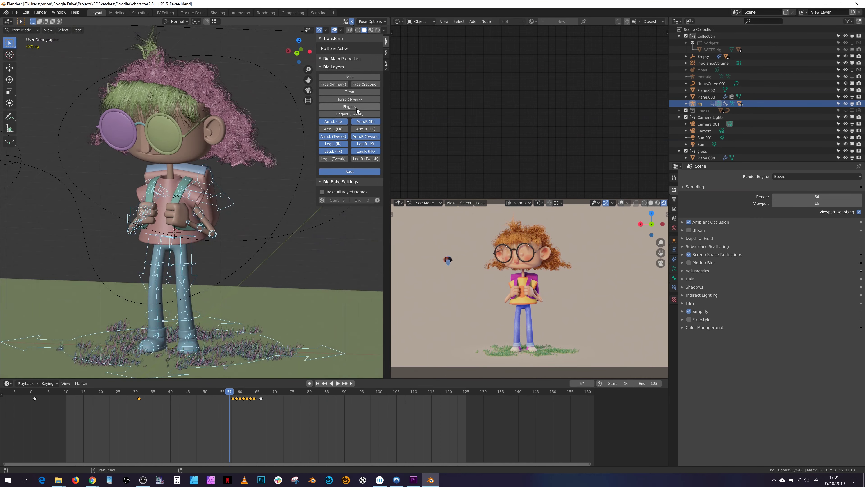
{"action": "left_click", "coordinate": [348, 92]}
{"action": "middle_click_drag", "start_coordinate": [299, 239], "coordinate": [226, 253]}
{"action": "key", "text": "alt+a"}
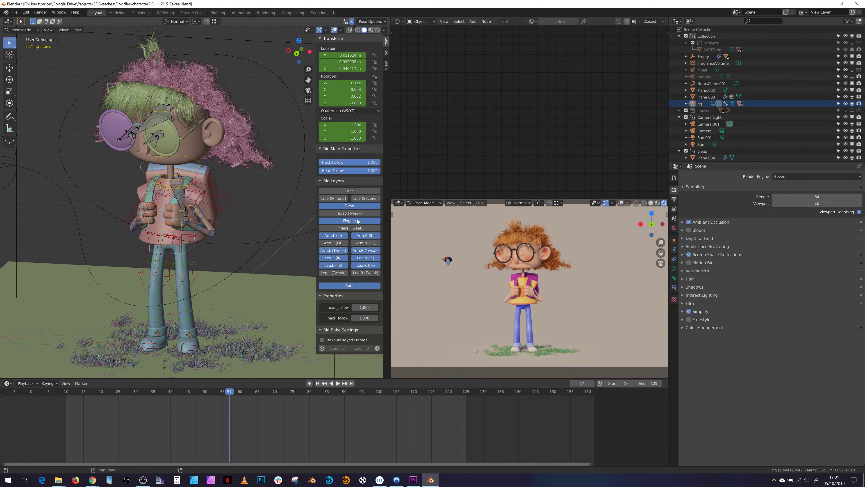
{"action": "left_click", "coordinate": [357, 222]}
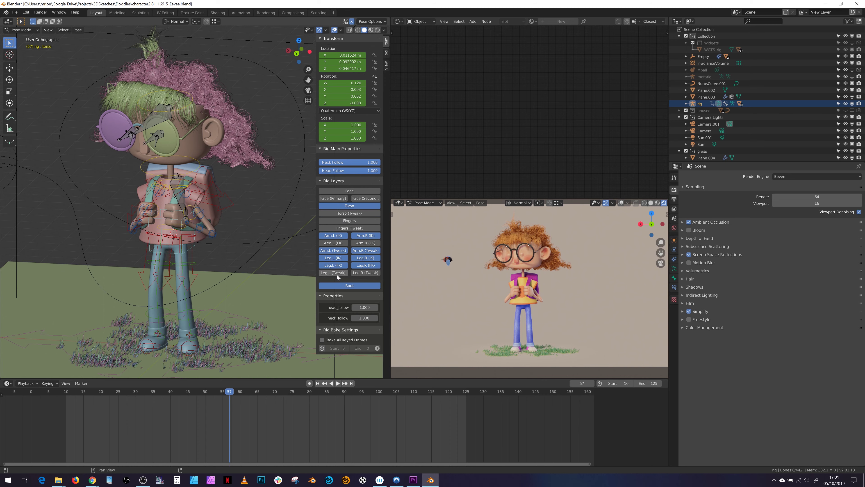
{"action": "left_click", "coordinate": [364, 243]}
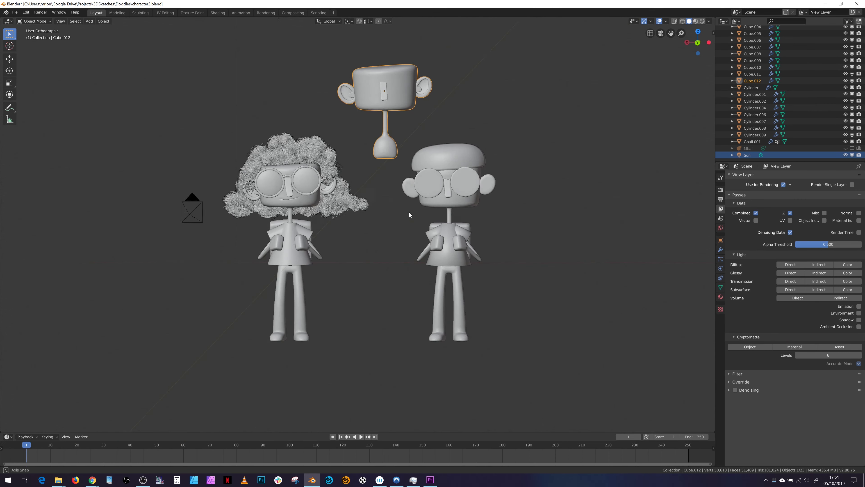
{"action": "scroll", "coordinate": [365, 187], "scroll_direction": "up", "scroll_amount": 3}
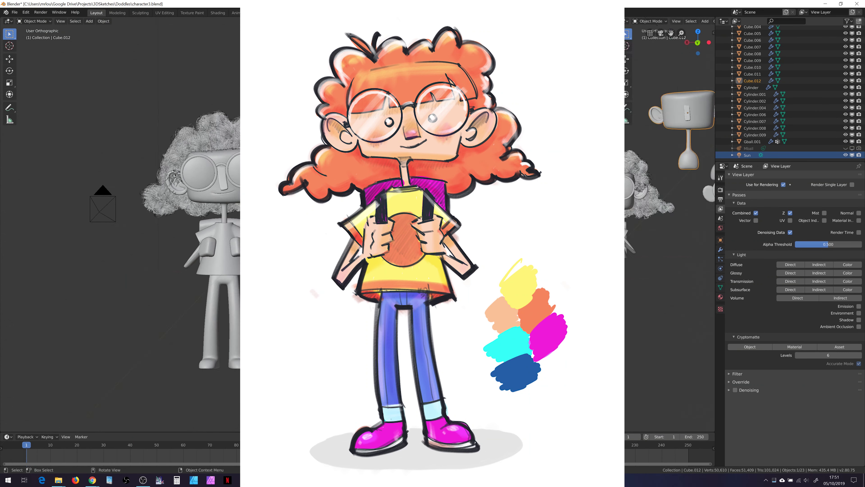
Step: Turn the right area into an Image Editor showing the character3.png reference painting
{"action": "left_click", "coordinate": [513, 21]}
{"action": "left_click", "coordinate": [527, 45]}
{"action": "left_click", "coordinate": [582, 21]}
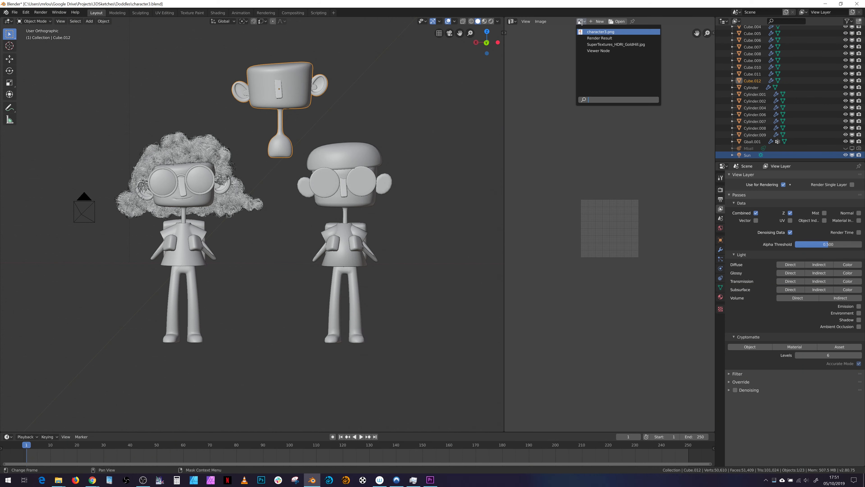
{"action": "left_click", "coordinate": [600, 31]}
{"action": "scroll", "coordinate": [311, 251], "scroll_direction": "up", "scroll_amount": 3}
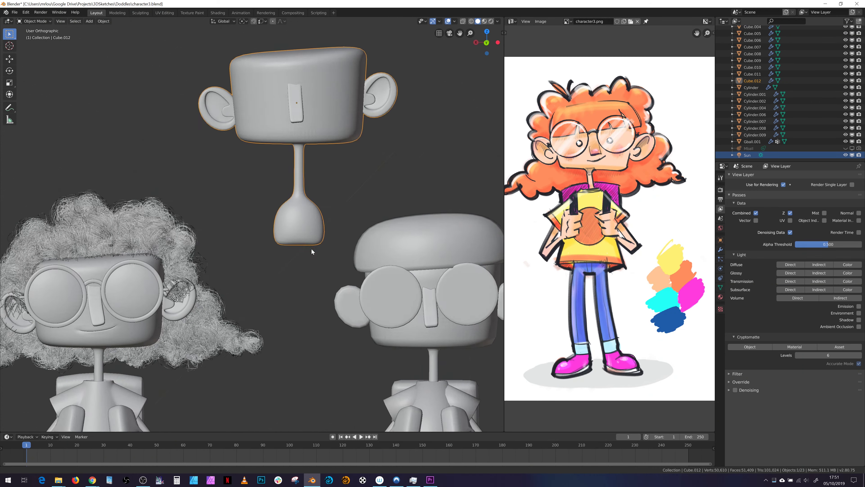
{"action": "scroll", "coordinate": [312, 252], "scroll_direction": "down", "scroll_amount": 3}
Step: Enable the Wireframe overlay on all meshes in the viewport
{"action": "left_click", "coordinate": [454, 21]}
{"action": "left_click", "coordinate": [424, 125]}
{"action": "scroll", "coordinate": [352, 262], "scroll_direction": "down", "scroll_amount": 2}
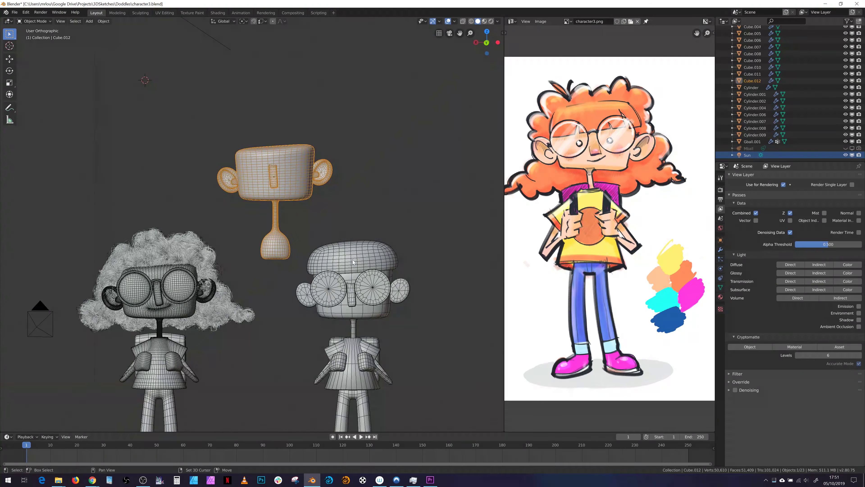
{"action": "middle_click_drag", "start_coordinate": [353, 261], "coordinate": [344, 228]}
Step: Hide the second character's two glasses lenses and turn off the head's viewport subdivision
{"action": "left_click", "coordinate": [355, 215]}
{"action": "left_click", "coordinate": [324, 223], "text": "shift"}
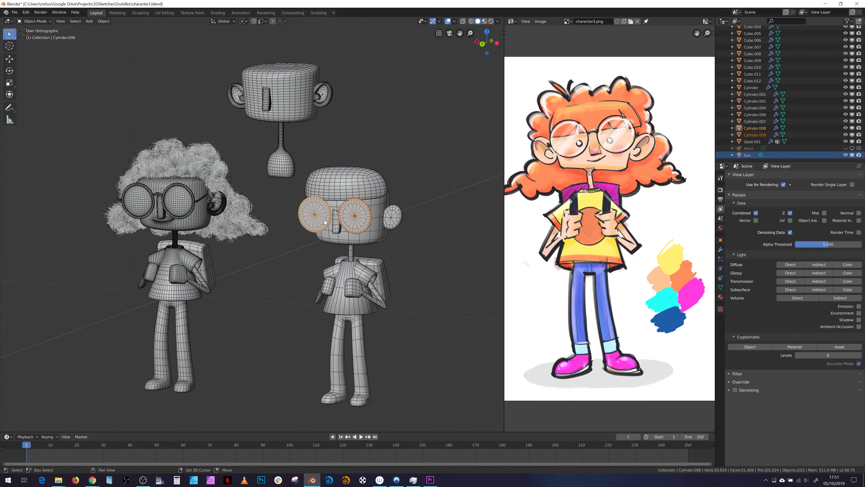
{"action": "key", "text": "h"}
{"action": "middle_click_drag", "start_coordinate": [307, 204], "coordinate": [217, 129]}
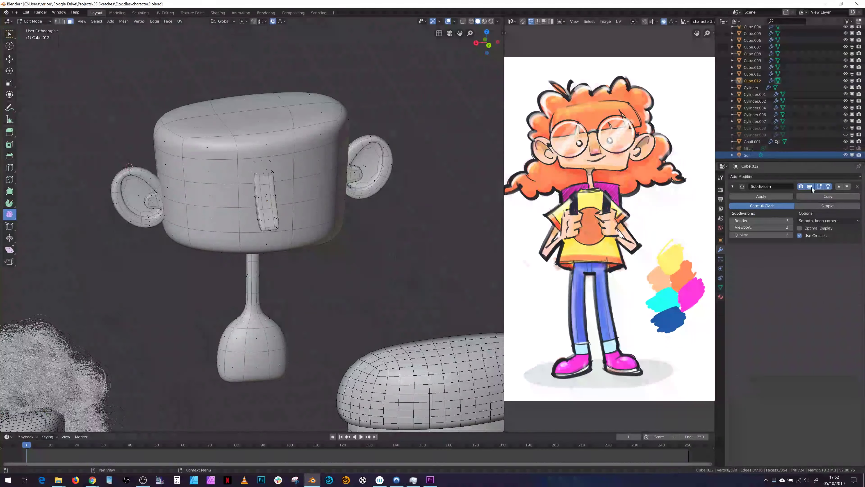
{"action": "middle_click_drag", "start_coordinate": [344, 204], "coordinate": [375, 197]}
{"action": "left_click", "coordinate": [810, 186]}
Step: Restore the head's subdivision, leave Edit Mode, and toggle the first character's lens subdivision off and on
{"action": "left_click", "coordinate": [810, 186]}
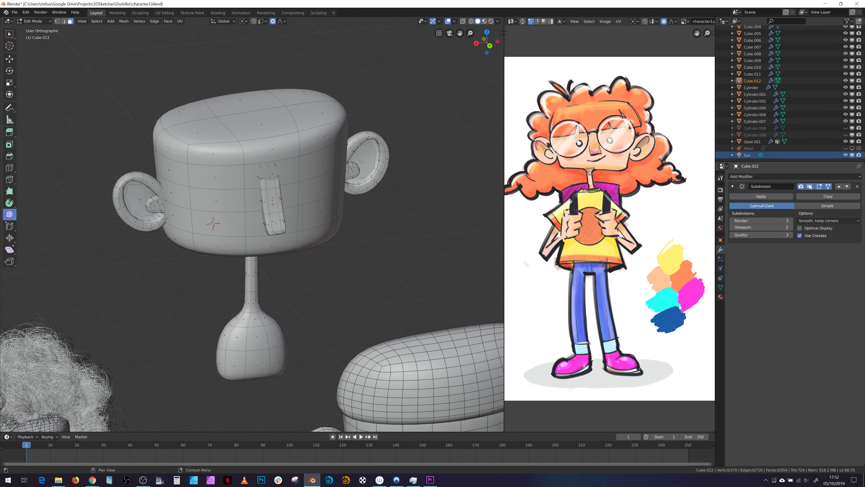
{"action": "scroll", "coordinate": [341, 205], "scroll_direction": "down", "scroll_amount": 6}
{"action": "middle_click_drag", "start_coordinate": [341, 205], "coordinate": [354, 202]}
{"action": "key", "text": "Tab"}
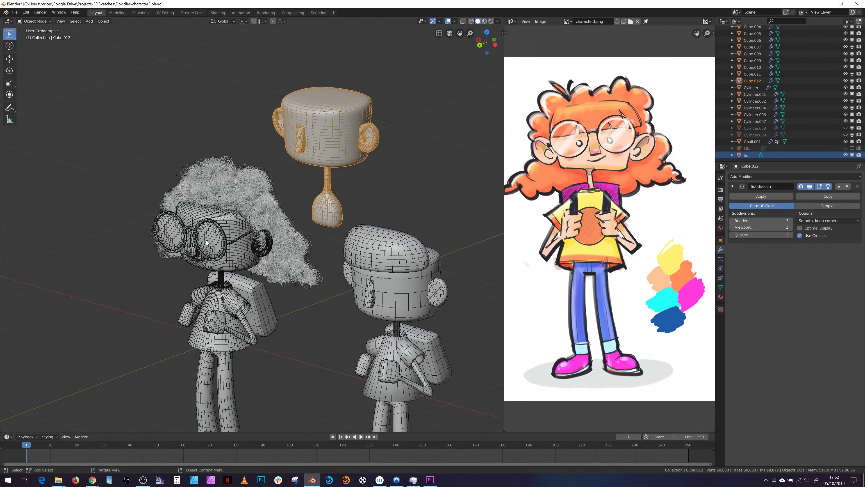
{"action": "key", "text": "alt+a"}
{"action": "left_click", "coordinate": [211, 239]}
{"action": "left_click", "coordinate": [170, 231], "text": "shift"}
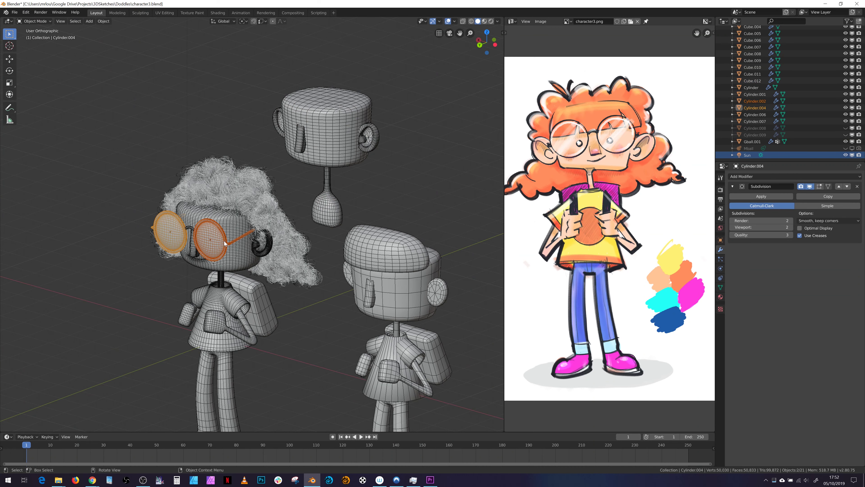
{"action": "left_click", "coordinate": [810, 186]}
{"action": "left_click", "coordinate": [810, 186]}
Step: Edit the floating head mesh and slide the linked right ear inward along X
{"action": "left_click", "coordinate": [374, 122]}
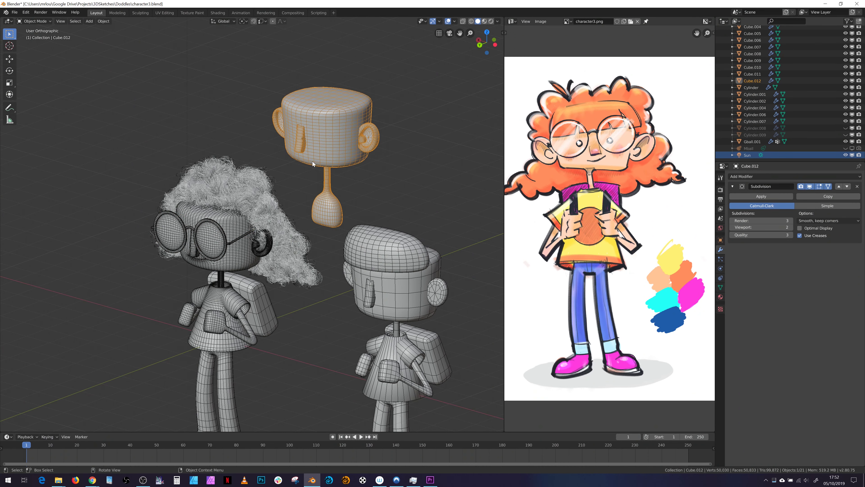
{"action": "scroll", "coordinate": [314, 163], "scroll_direction": "up", "scroll_amount": 6}
{"action": "key", "text": "Tab"}
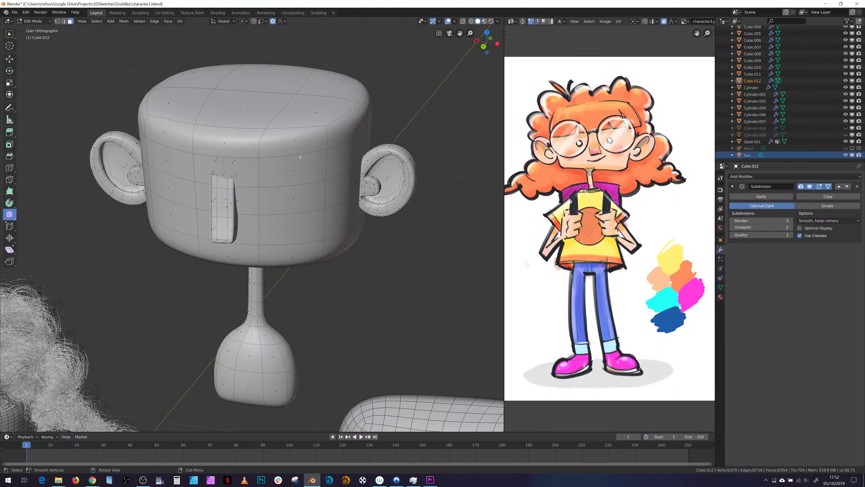
{"action": "middle_click_drag", "start_coordinate": [362, 193], "coordinate": [316, 205]}
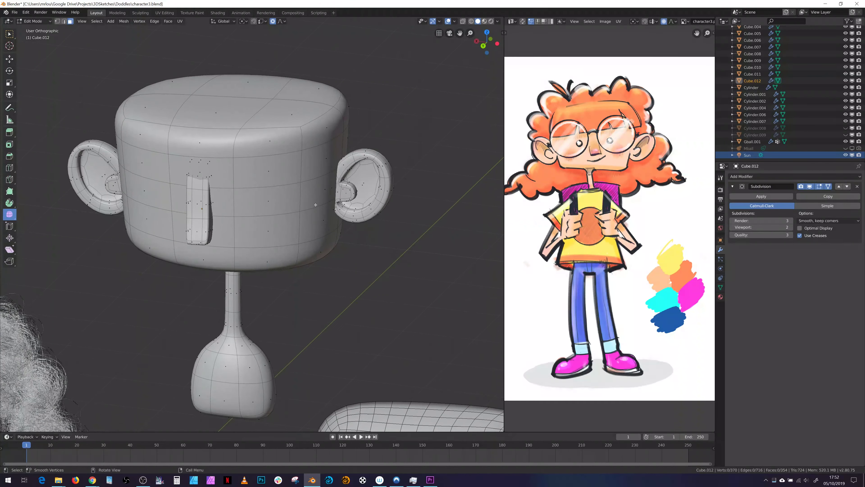
{"action": "key", "text": "l"}
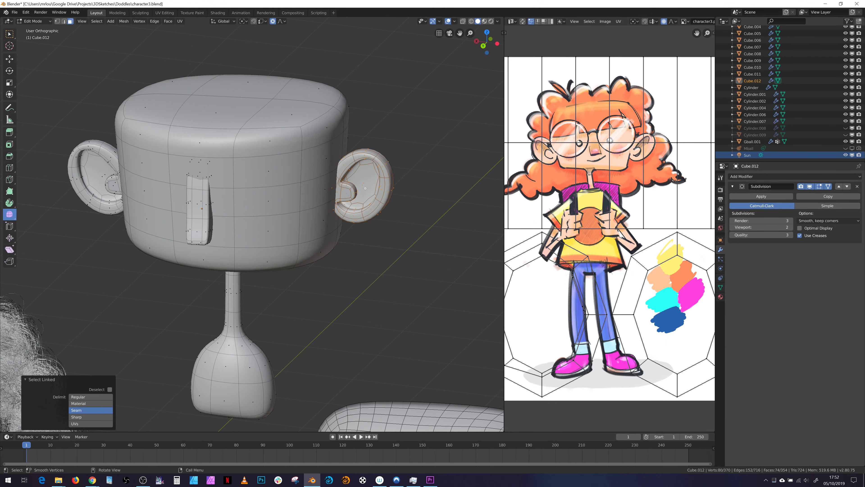
{"action": "key", "text": "g"}
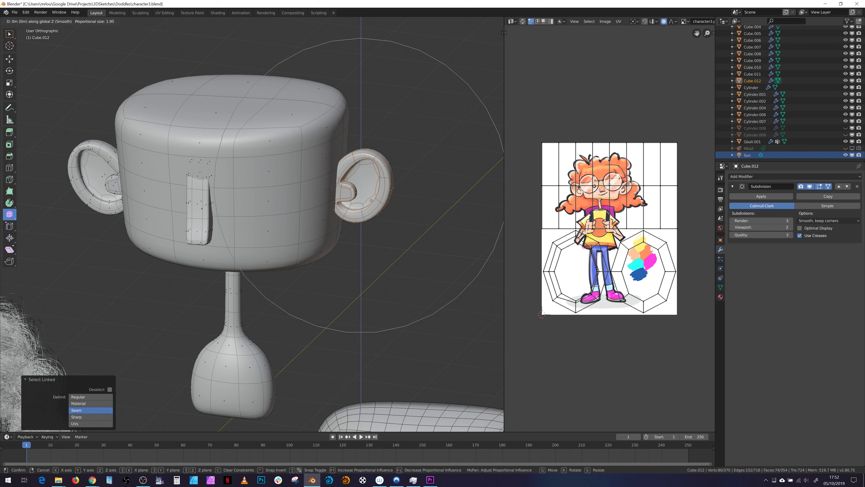
{"action": "key", "text": "x"}
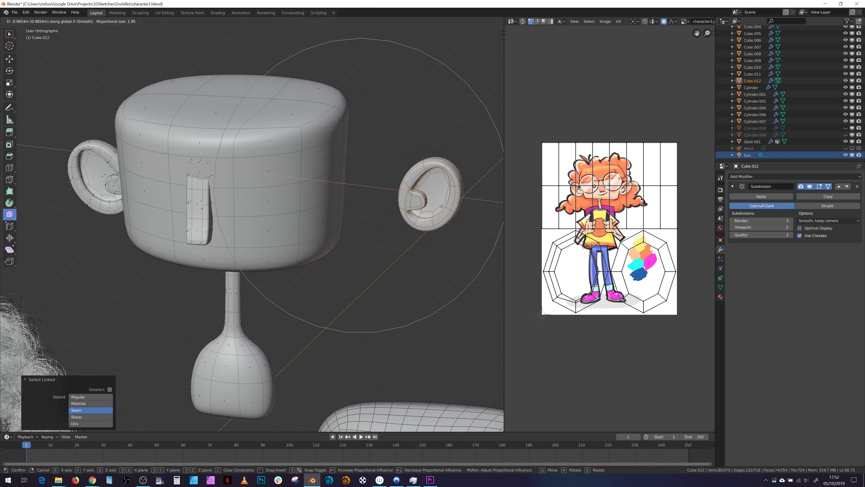
{"action": "left_click", "coordinate": [361, 208]}
Step: Add the slot piece to the selection, cancel a trial scale, and frame the head from behind
{"action": "key", "text": "l"}
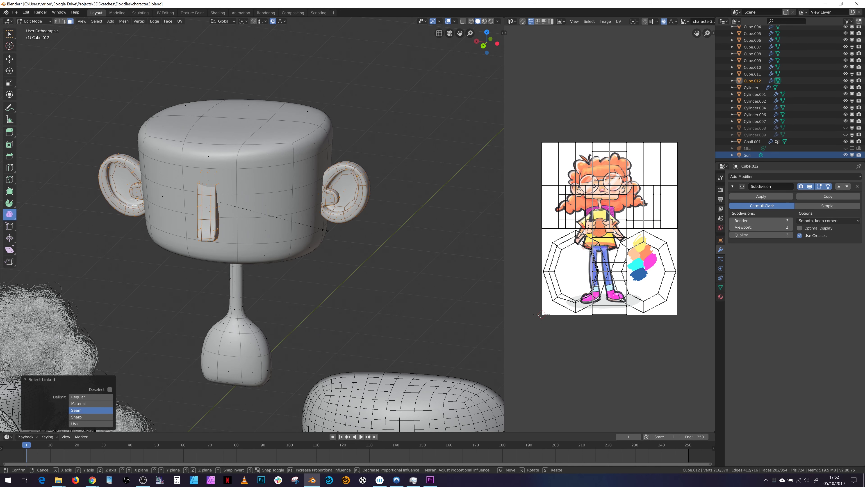
{"action": "key", "text": "s"}
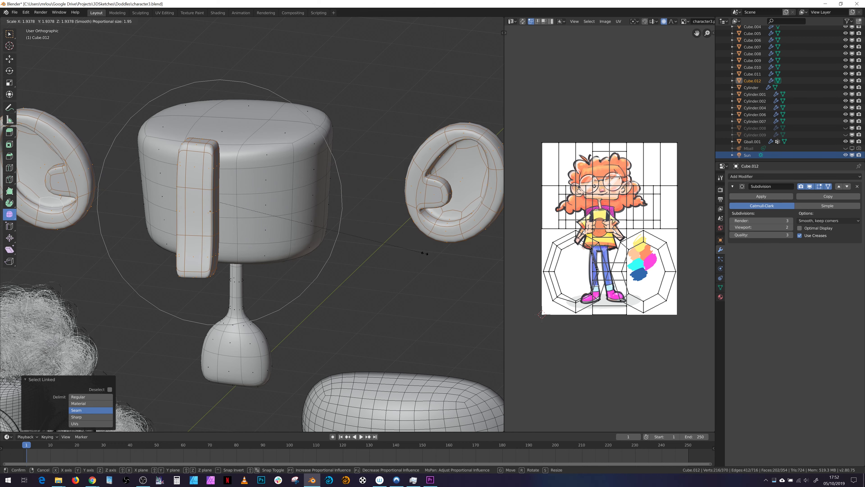
{"action": "right_click", "coordinate": [424, 253]}
{"action": "scroll", "coordinate": [379, 245], "scroll_direction": "down", "scroll_amount": 6}
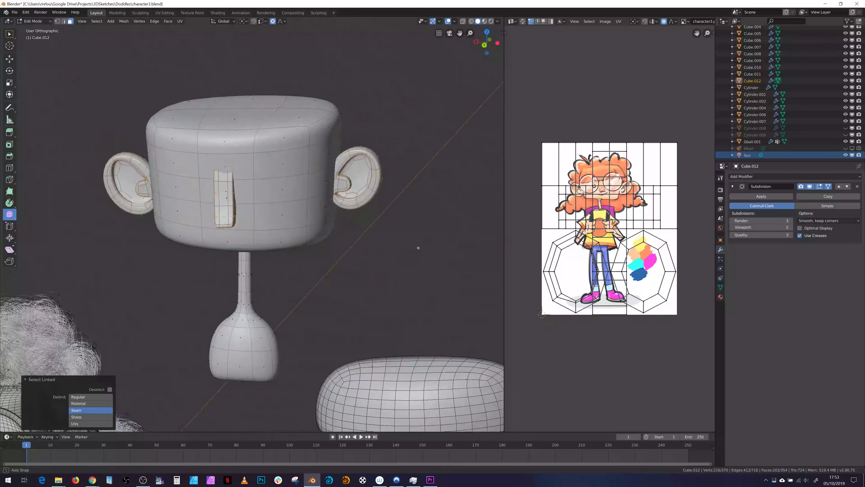
{"action": "middle_click_drag", "start_coordinate": [369, 240], "coordinate": [420, 151], "text": "shift"}
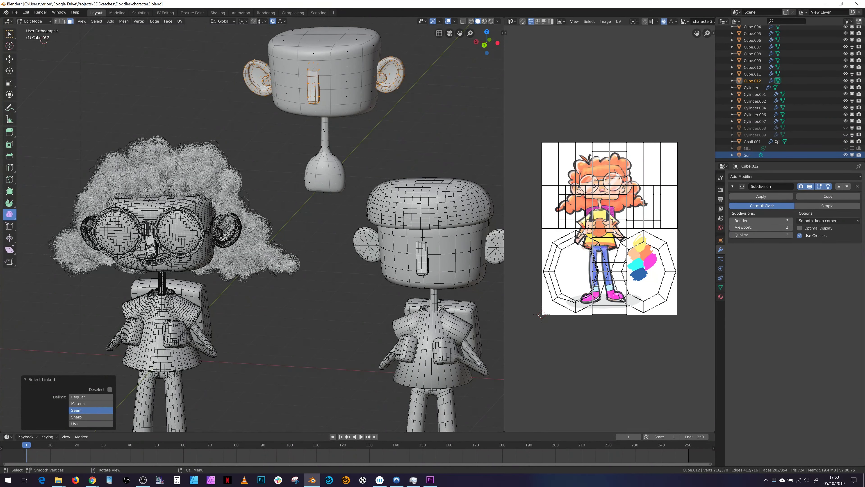
{"action": "middle_click_drag", "start_coordinate": [195, 264], "coordinate": [90, 222], "text": "alt"}
{"action": "scroll", "coordinate": [235, 241], "scroll_direction": "up", "scroll_amount": 3}
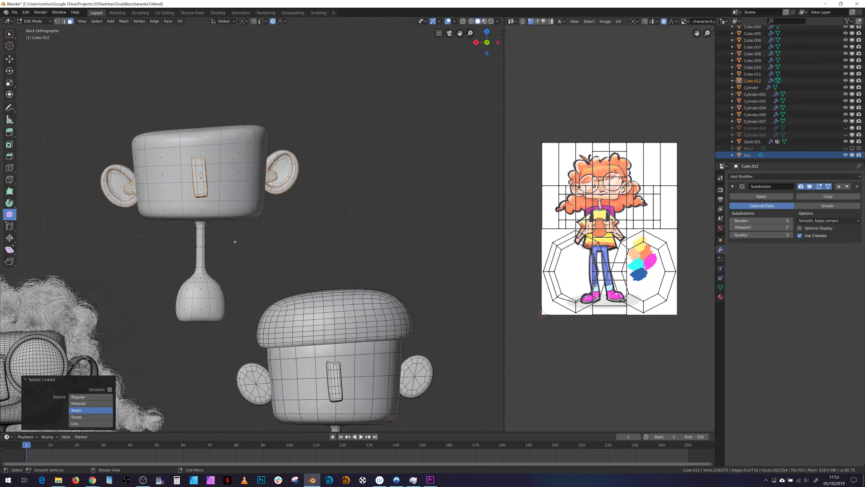
{"action": "scroll", "coordinate": [235, 242], "scroll_direction": "up", "scroll_amount": 1}
{"action": "middle_click_drag", "start_coordinate": [235, 242], "coordinate": [333, 194], "text": "shift"}
{"action": "scroll", "coordinate": [319, 224], "scroll_direction": "up", "scroll_amount": 4, "text": "shift"}
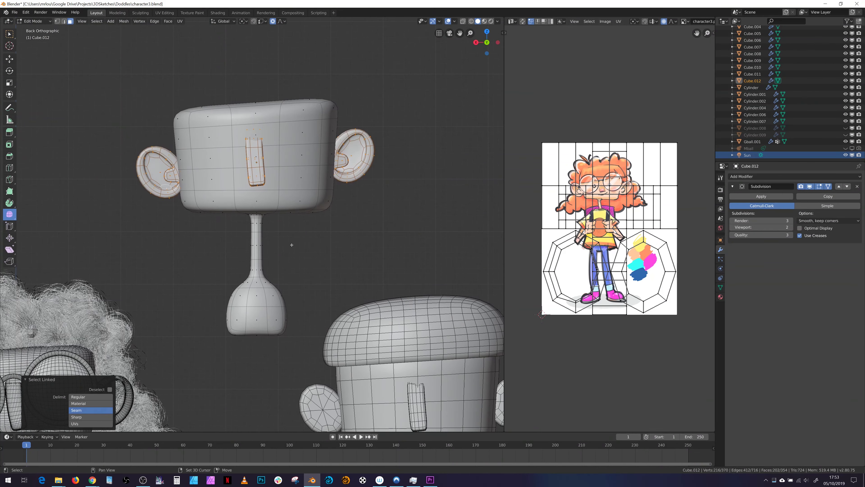
Step: Select the head and switch the viewport to Rendered shading
{"action": "middle_click_drag", "start_coordinate": [323, 239], "coordinate": [337, 217]}
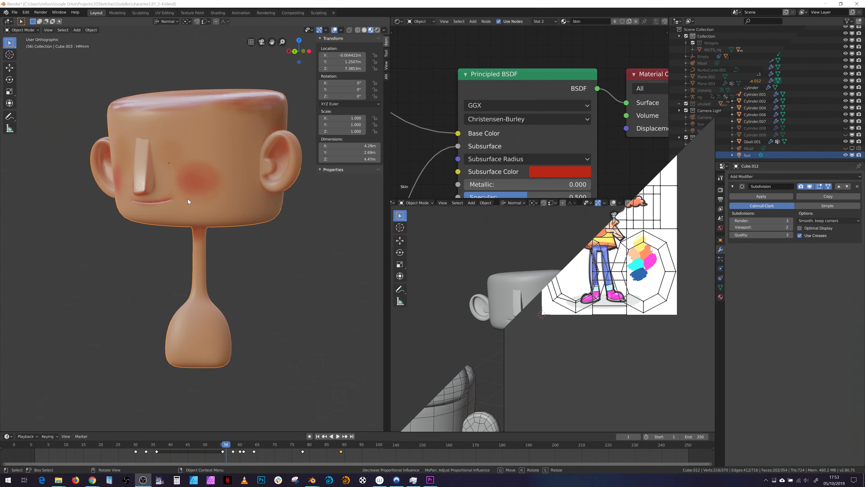
{"action": "left_click", "coordinate": [253, 161]}
{"action": "key", "text": "z"}
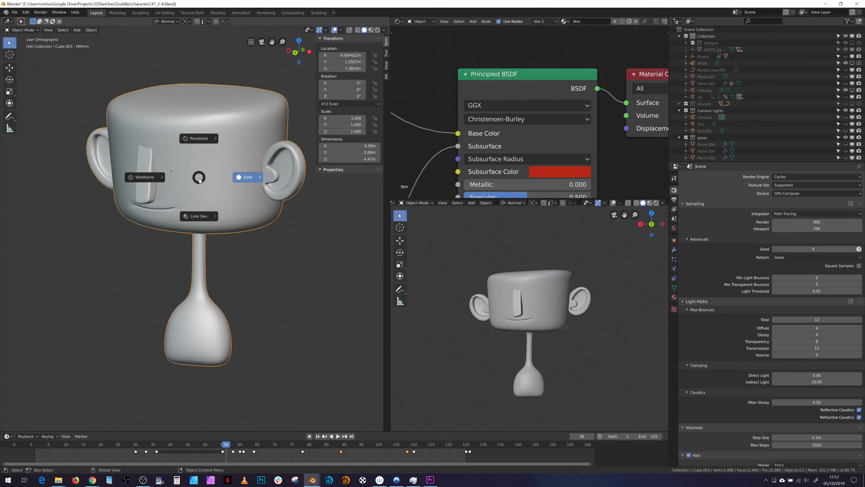
{"action": "left_click", "coordinate": [207, 142]}
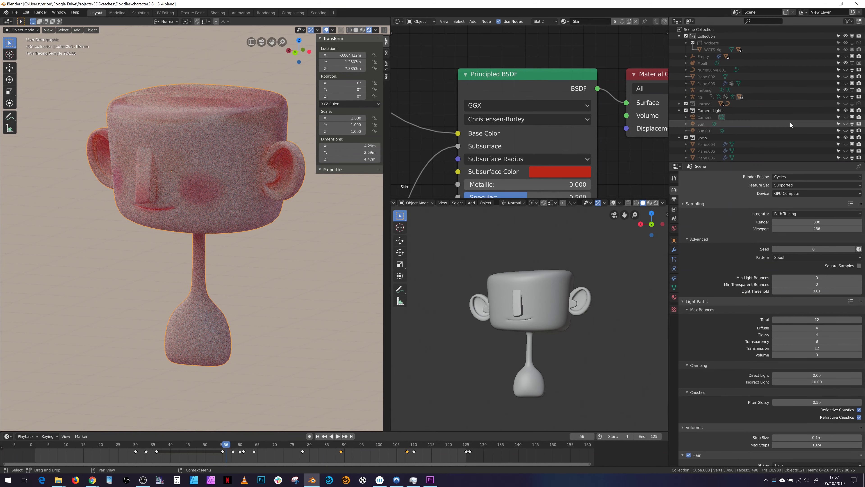
{"action": "scroll", "coordinate": [715, 125], "scroll_direction": "down", "scroll_amount": 2}
Step: Try Random Walk as the skin's subsurface method, then revert to Christensen-Burley
{"action": "left_click", "coordinate": [528, 119]}
{"action": "left_click", "coordinate": [487, 160]}
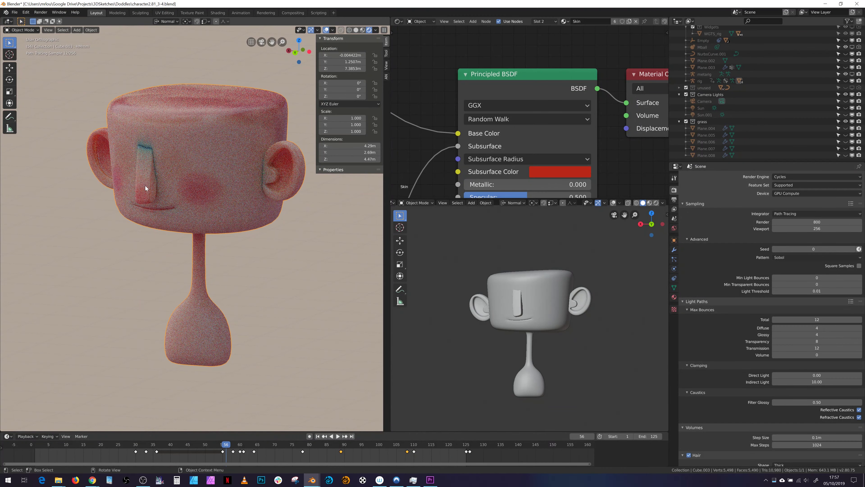
{"action": "left_click", "coordinate": [527, 119]}
{"action": "left_click", "coordinate": [522, 133]}
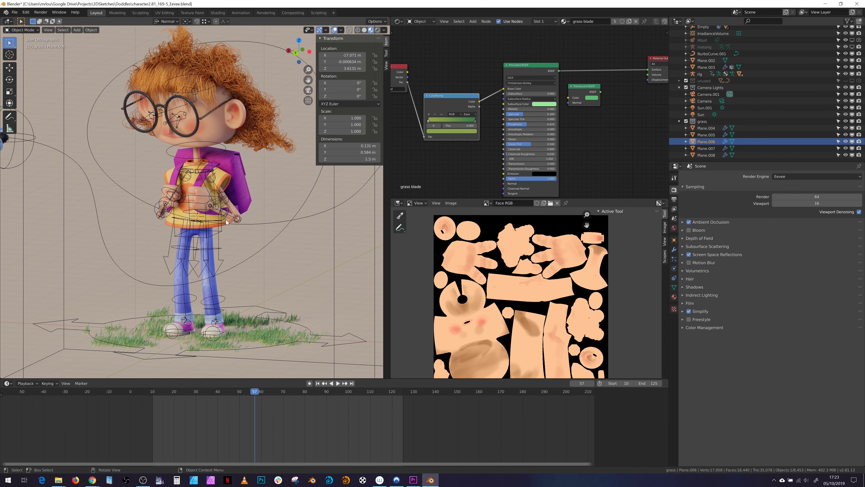
Step: Show the head's UVs in a UV Editor over the Face RGB texture
{"action": "left_click", "coordinate": [212, 131]}
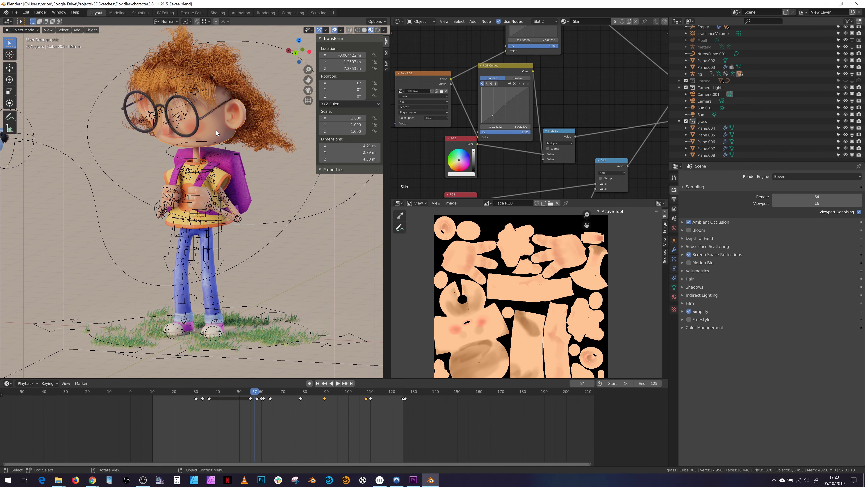
{"action": "key", "text": "Tab"}
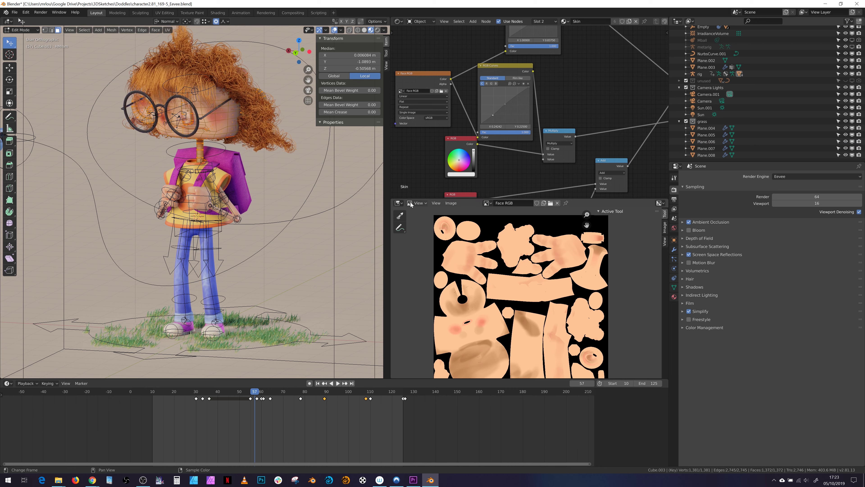
{"action": "left_click", "coordinate": [398, 203]}
{"action": "left_click", "coordinate": [412, 239]}
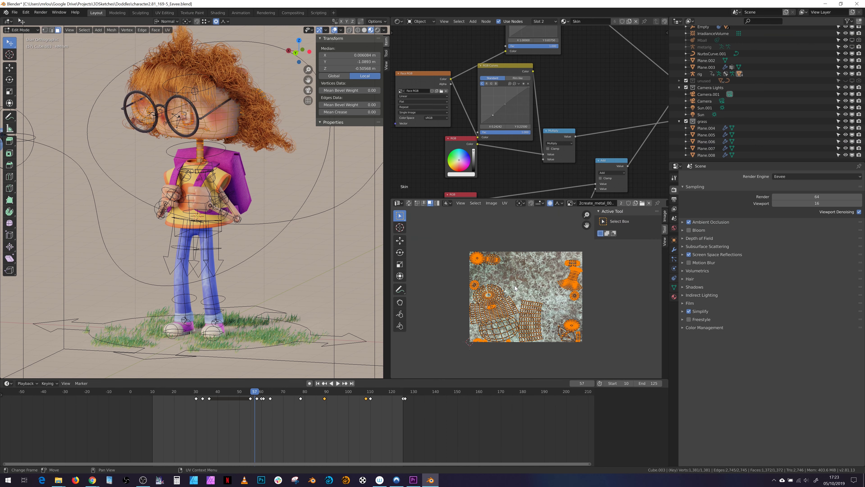
{"action": "left_click", "coordinate": [570, 203]}
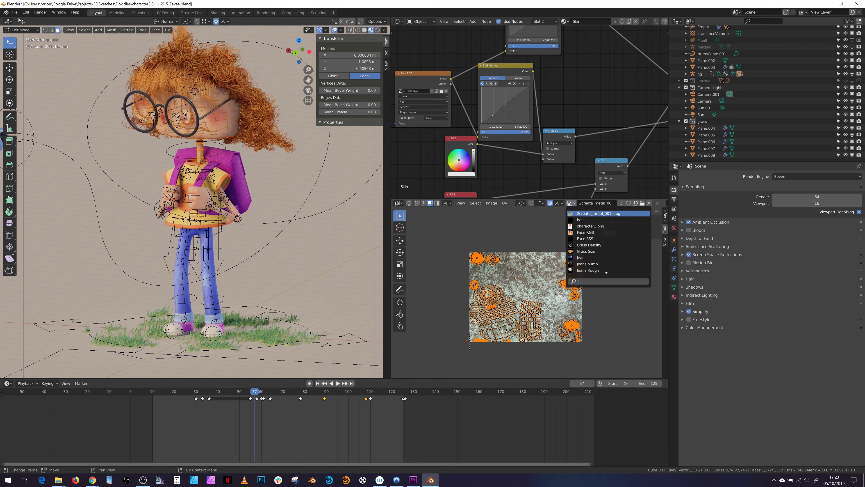
{"action": "left_click", "coordinate": [594, 233]}
{"action": "scroll", "coordinate": [559, 279], "scroll_direction": "up", "scroll_amount": 6}
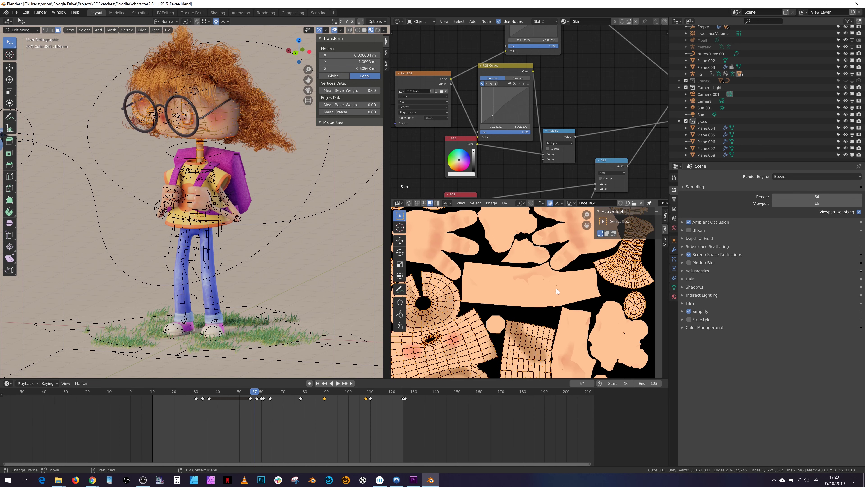
Step: Leave the head's Edit Mode and enter Edit Mode on the jeans to show their UVs
{"action": "key", "text": "Tab"}
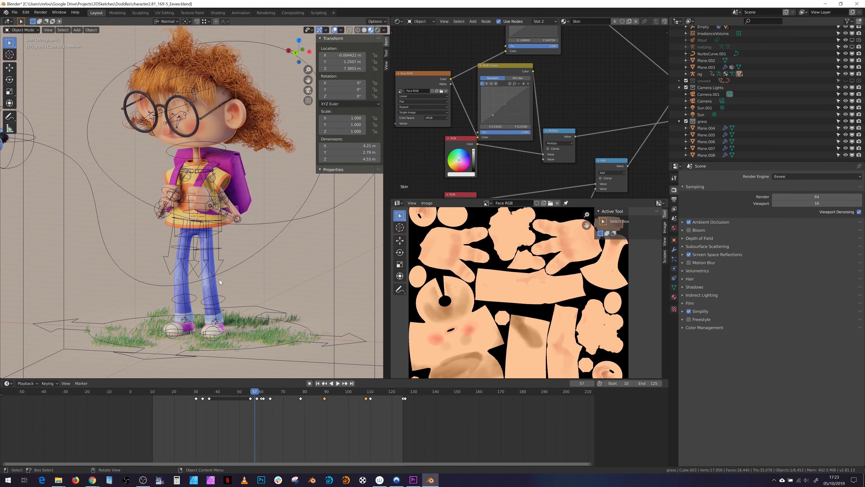
{"action": "left_click", "coordinate": [216, 283]}
{"action": "key", "text": "Tab"}
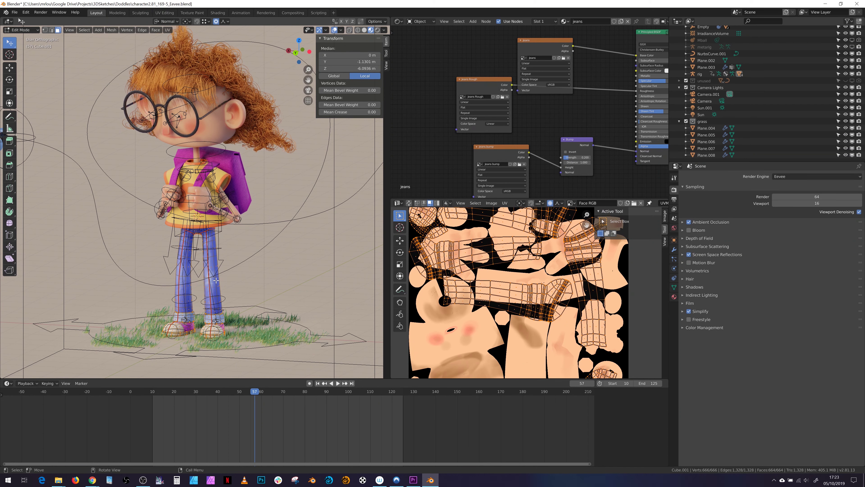
{"action": "left_click", "coordinate": [24, 30]}
Step: Switch the jeans to Texture Paint with the Draw brush in solid shading
{"action": "left_click", "coordinate": [21, 75]}
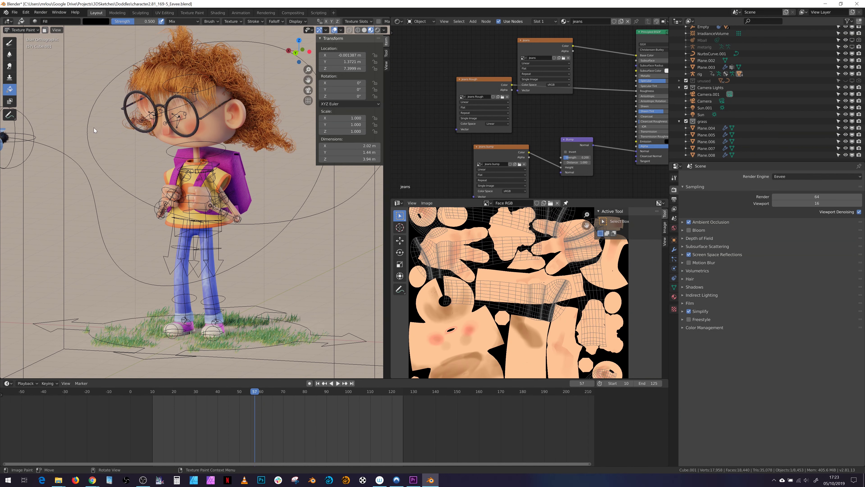
{"action": "middle_click_drag", "start_coordinate": [221, 268], "coordinate": [27, 104], "text": "shift"}
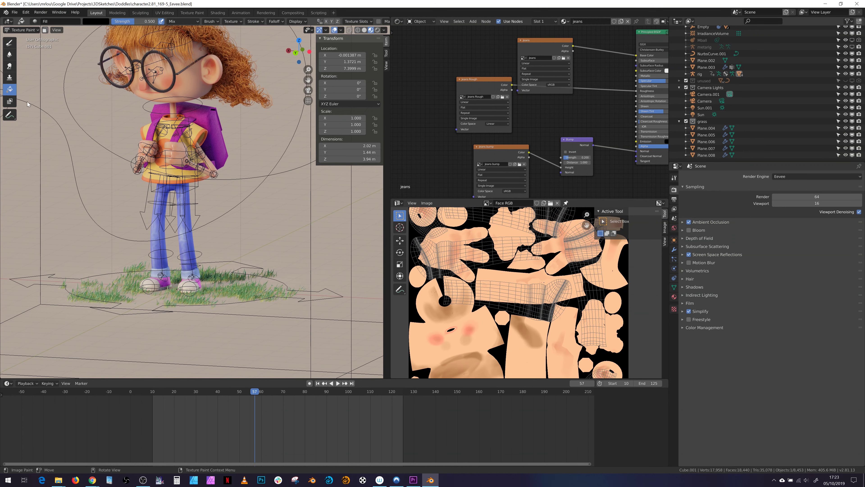
{"action": "left_click", "coordinate": [13, 45]}
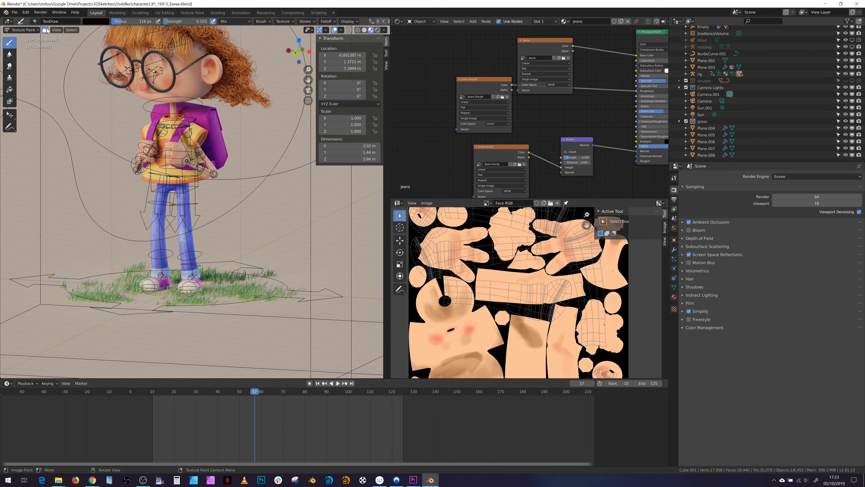
{"action": "left_click", "coordinate": [365, 30]}
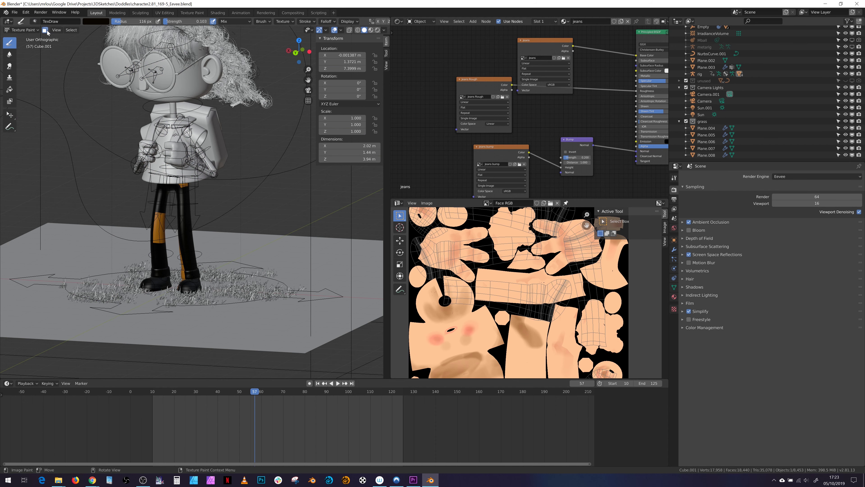
Step: Pick the jeans image as the paint target in the Texture Slots settings
{"action": "key", "text": "Tab"}
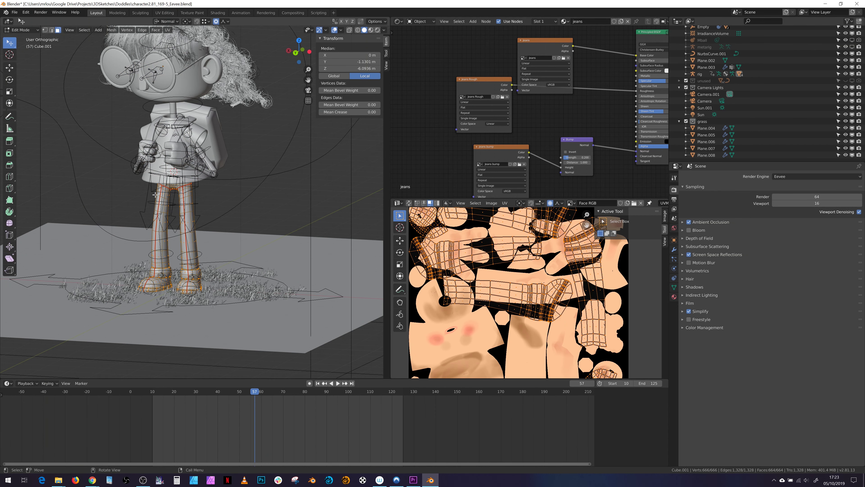
{"action": "key", "text": "Tab"}
{"action": "left_click", "coordinate": [332, 22]}
{"action": "mouse_move", "coordinate": [309, 23]}
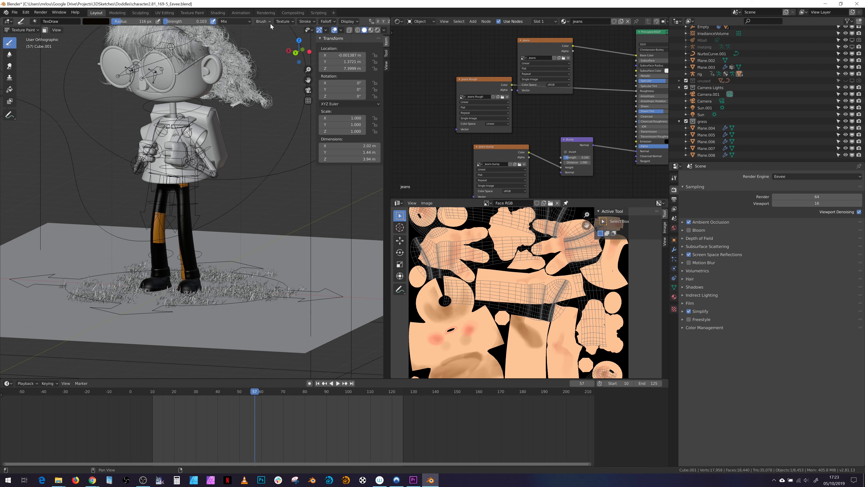
{"action": "scroll", "coordinate": [280, 22], "scroll_direction": "down", "scroll_amount": 5}
{"action": "left_click", "coordinate": [296, 22]}
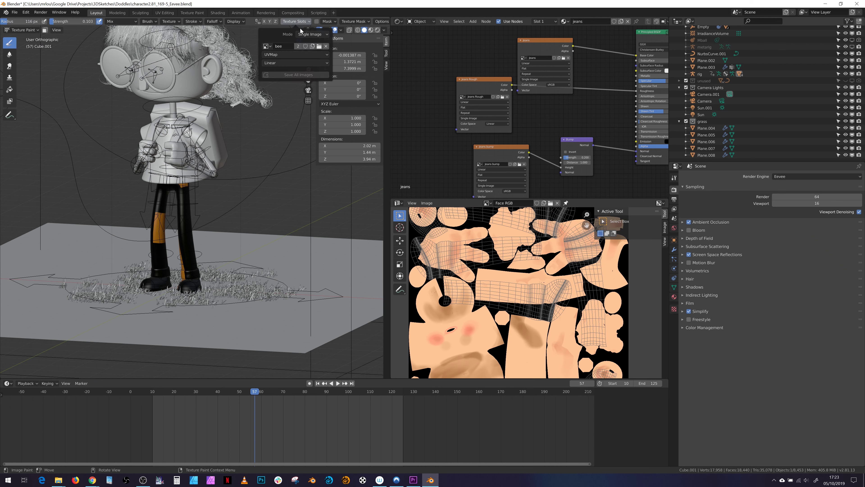
{"action": "left_click", "coordinate": [266, 46]}
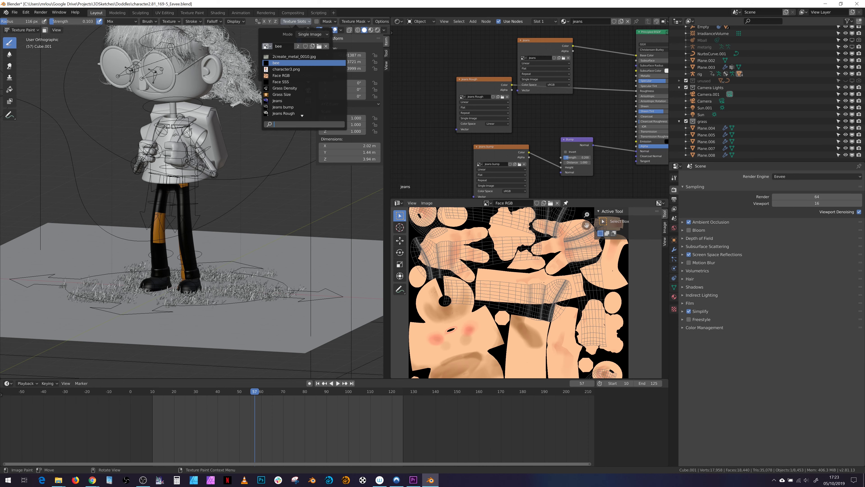
{"action": "left_click", "coordinate": [286, 98]}
{"action": "scroll", "coordinate": [169, 276], "scroll_direction": "up", "scroll_amount": 1}
{"action": "scroll", "coordinate": [169, 275], "scroll_direction": "up", "scroll_amount": 3}
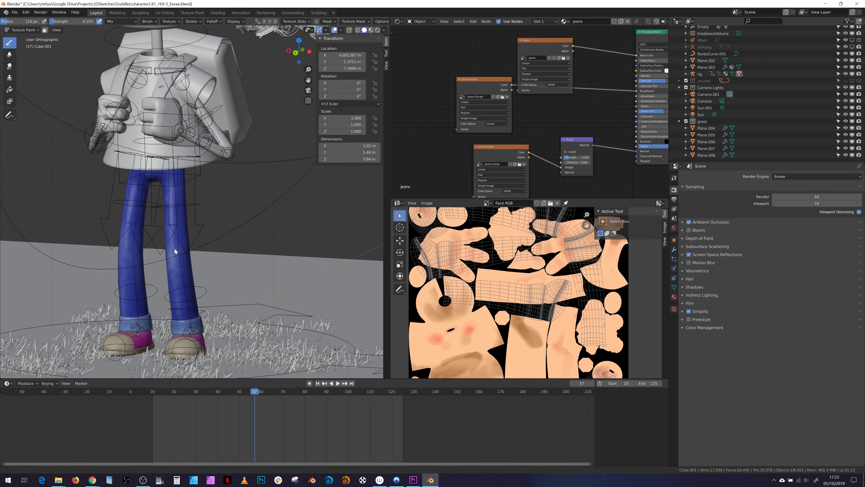
Step: Select two face loops on the right trouser leg and mask painting to those faces
{"action": "key", "text": "Tab"}
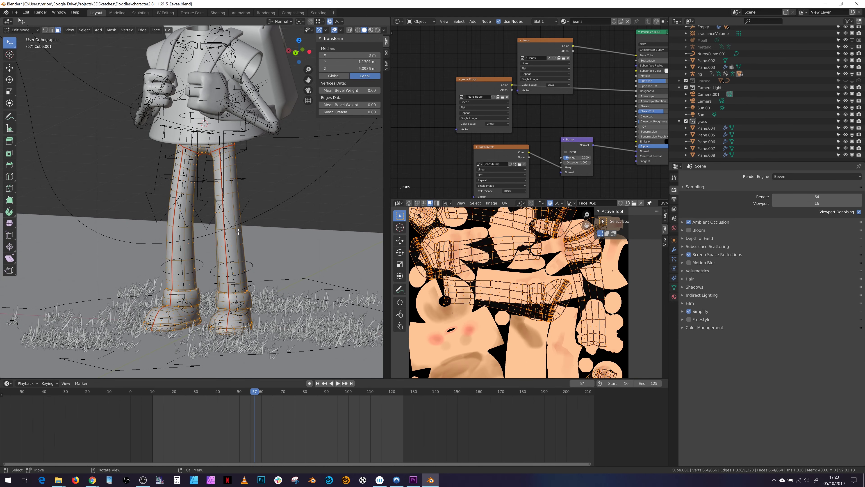
{"action": "left_click", "coordinate": [236, 234], "text": "alt"}
{"action": "left_click", "coordinate": [233, 183], "text": "alt+shift"}
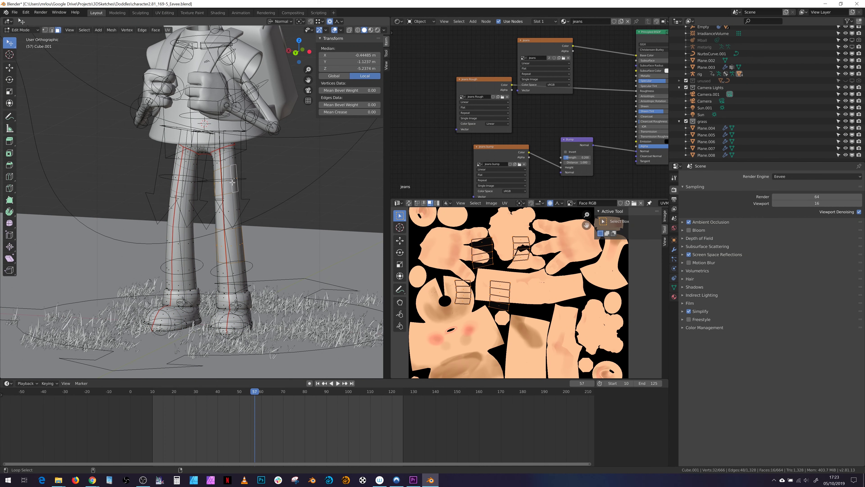
{"action": "key", "text": "Tab"}
{"action": "left_click", "coordinate": [44, 30]}
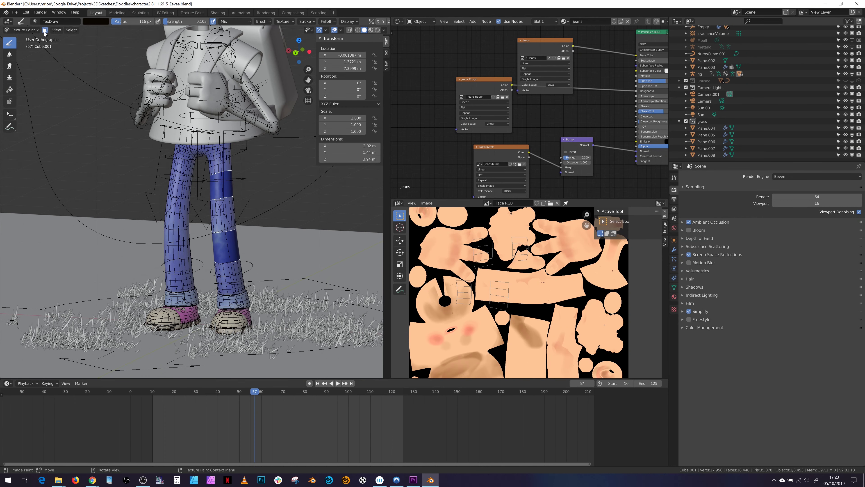
{"action": "scroll", "coordinate": [121, 121], "scroll_direction": "down", "scroll_amount": 5}
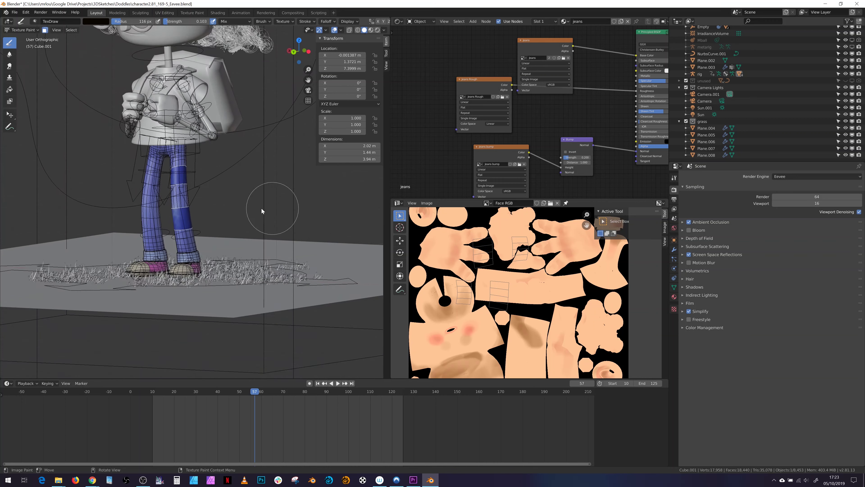
{"action": "middle_click_drag", "start_coordinate": [248, 213], "coordinate": [226, 207]}
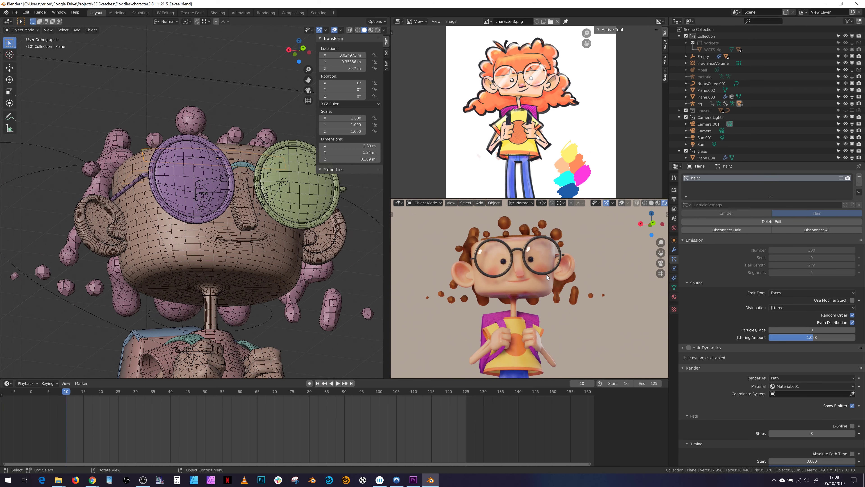
Step: Zoom and orbit to a frontal view, then select the Gball.001 hair blobs around the head
{"action": "scroll", "coordinate": [546, 275], "scroll_direction": "down", "scroll_amount": 3}
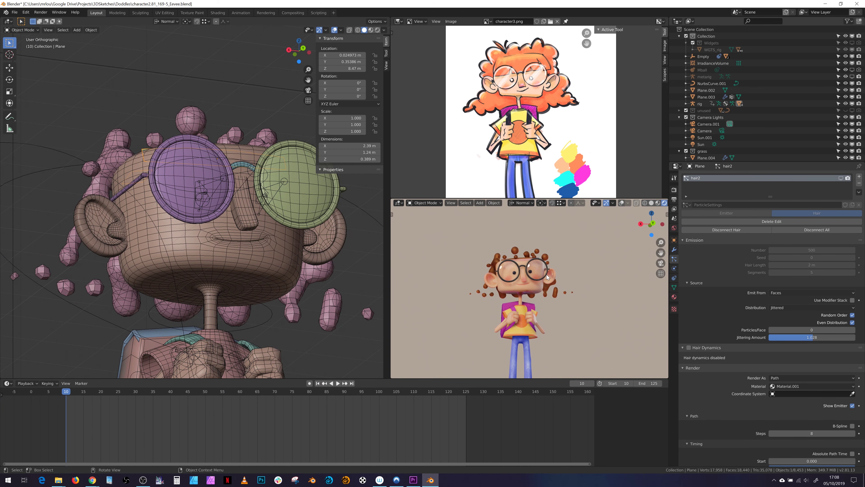
{"action": "scroll", "coordinate": [546, 275], "scroll_direction": "up", "scroll_amount": 2}
{"action": "scroll", "coordinate": [548, 119], "scroll_direction": "up", "scroll_amount": 4}
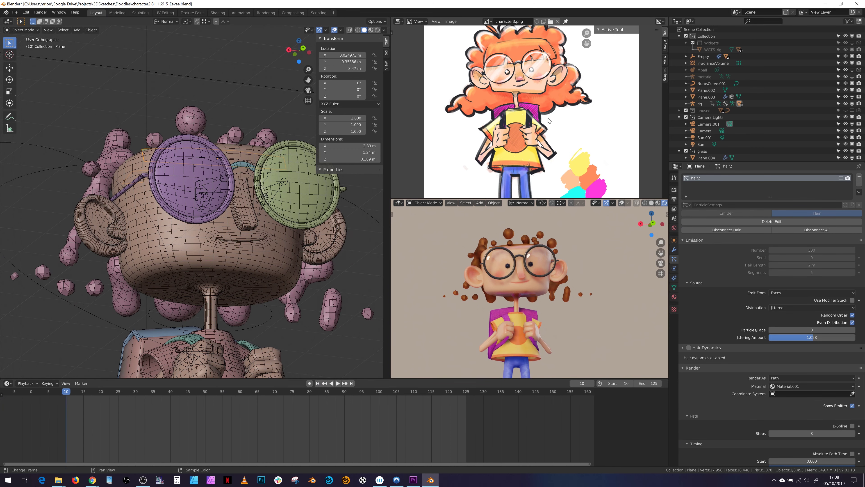
{"action": "mouse_move", "coordinate": [198, 212]}
{"action": "middle_mouse_down"}
{"action": "mouse_move", "coordinate": [174, 236]}
{"action": "mouse_move", "coordinate": [204, 122]}
{"action": "middle_mouse_up"}
{"action": "left_click", "coordinate": [204, 122]}
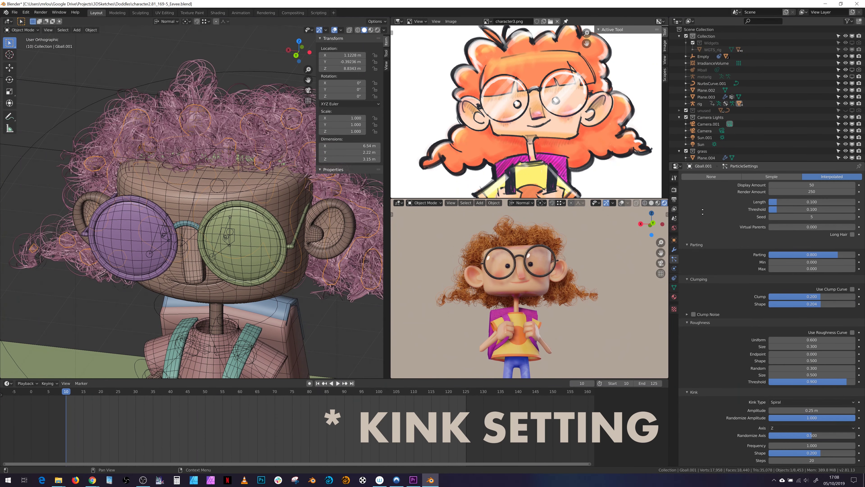
Step: Keep Spiral as the hair's Kink Type, play the animation to frame 68, and select the rig
{"action": "scroll", "coordinate": [727, 215], "scroll_direction": "down", "scroll_amount": 3}
{"action": "scroll", "coordinate": [744, 381], "scroll_direction": "down", "scroll_amount": 2}
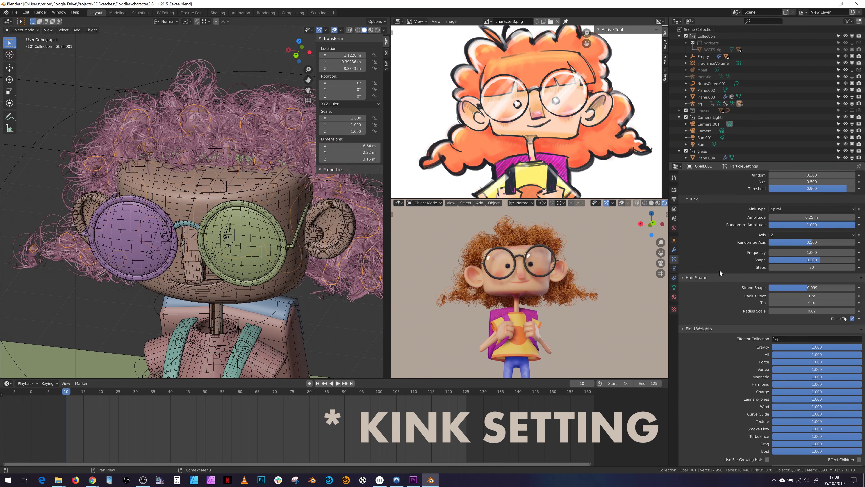
{"action": "left_click", "coordinate": [790, 208]}
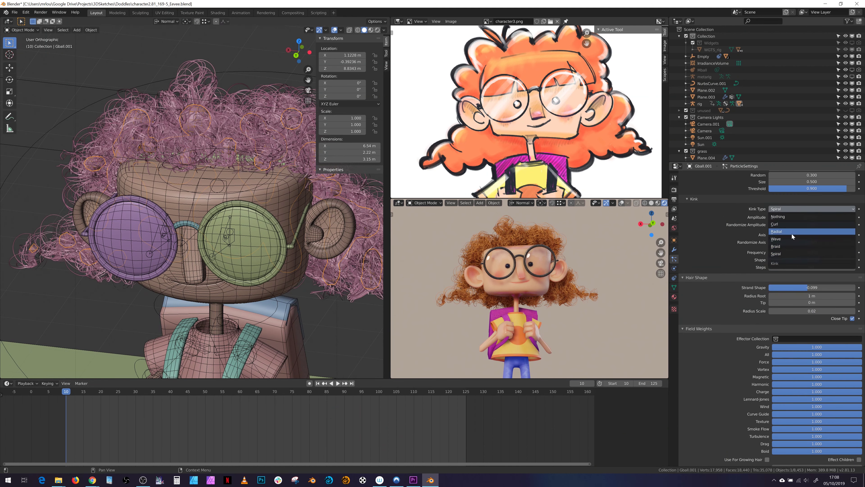
{"action": "left_click", "coordinate": [782, 253]}
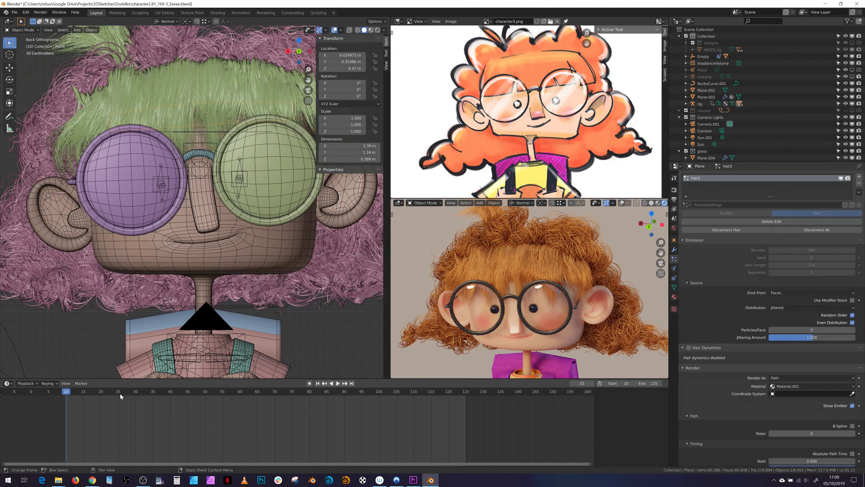
{"action": "key", "text": "space"}
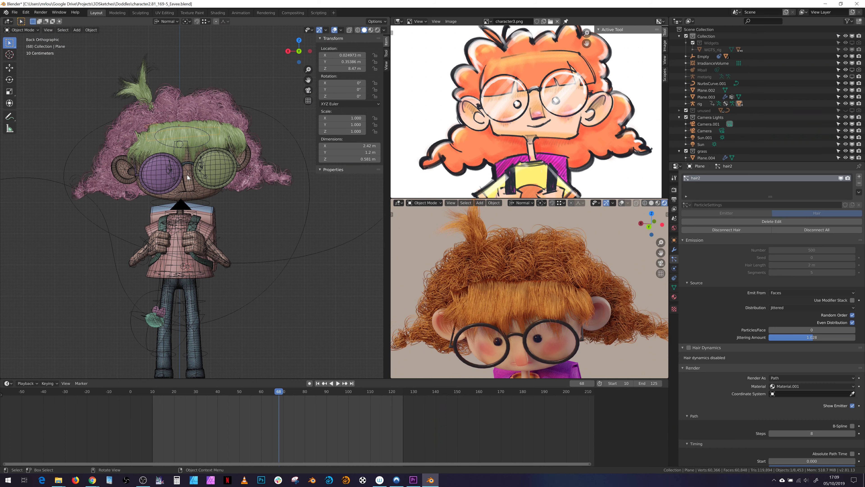
{"action": "left_click", "coordinate": [188, 177]}
Step: Put the rig in Pose Mode, select all bones, and set viewport shading color to Object
{"action": "middle_click_drag", "start_coordinate": [187, 177], "coordinate": [218, 212]}
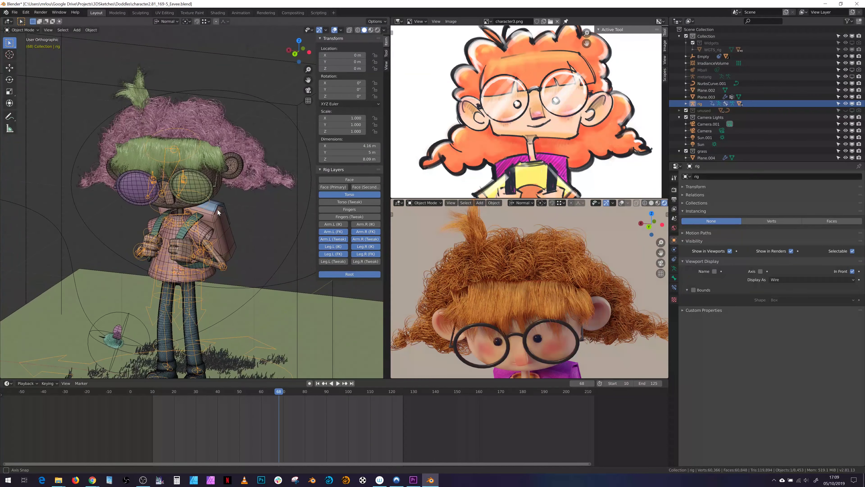
{"action": "key", "text": "ctrl+Tab"}
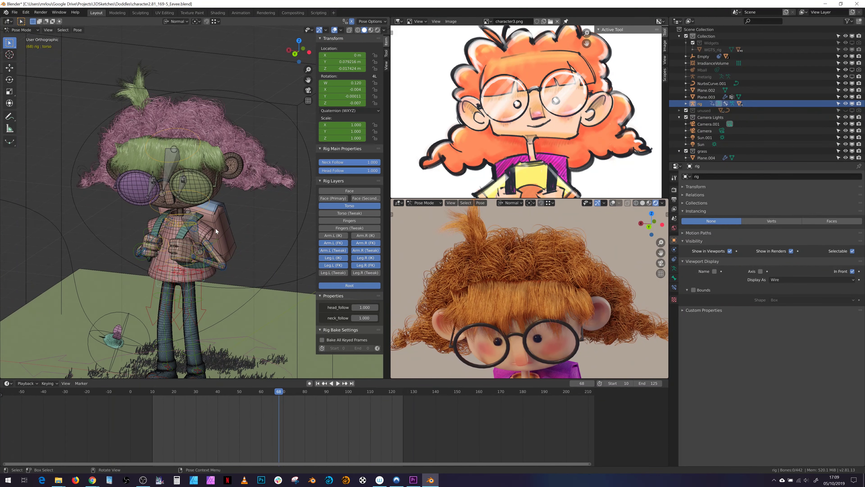
{"action": "key", "text": "a"}
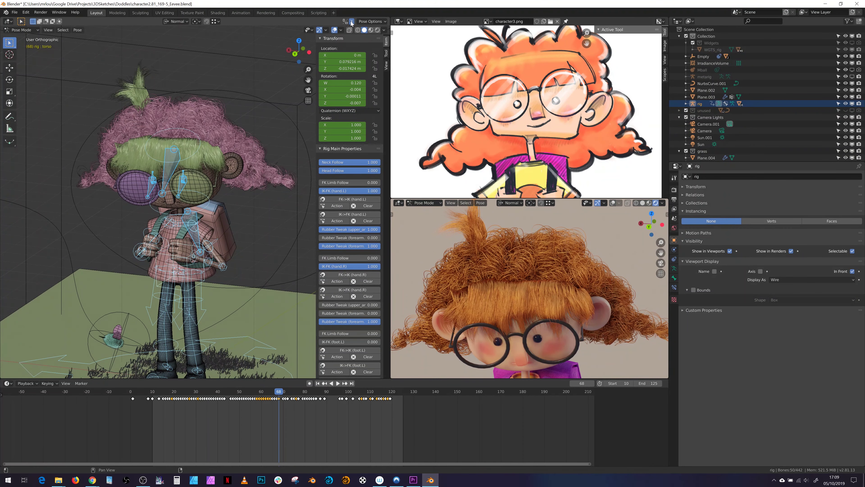
{"action": "left_click", "coordinate": [384, 30]}
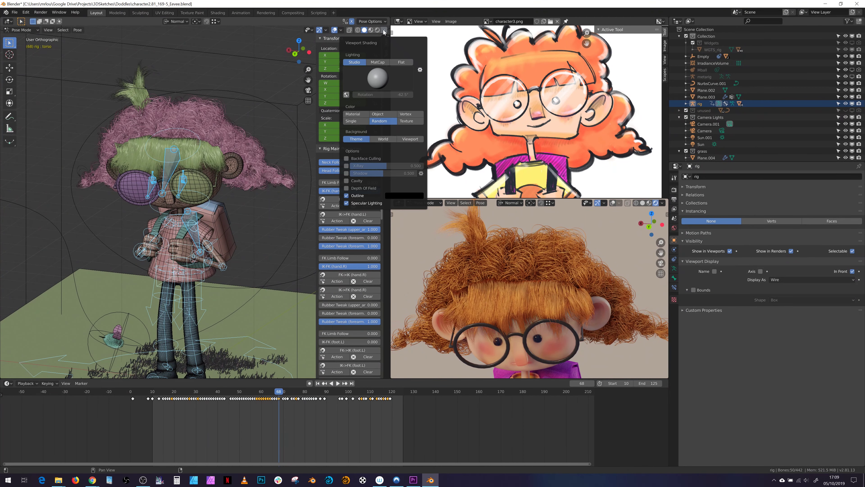
{"action": "left_click", "coordinate": [378, 115]}
Step: Clear the bone selection, turn off the Wireframe overlay, and zoom in on the face
{"action": "mouse_move", "coordinate": [164, 184]}
{"action": "middle_mouse_down"}
{"action": "mouse_move", "coordinate": [201, 184]}
{"action": "mouse_move", "coordinate": [219, 204]}
{"action": "middle_mouse_up"}
{"action": "left_click", "coordinate": [193, 207]}
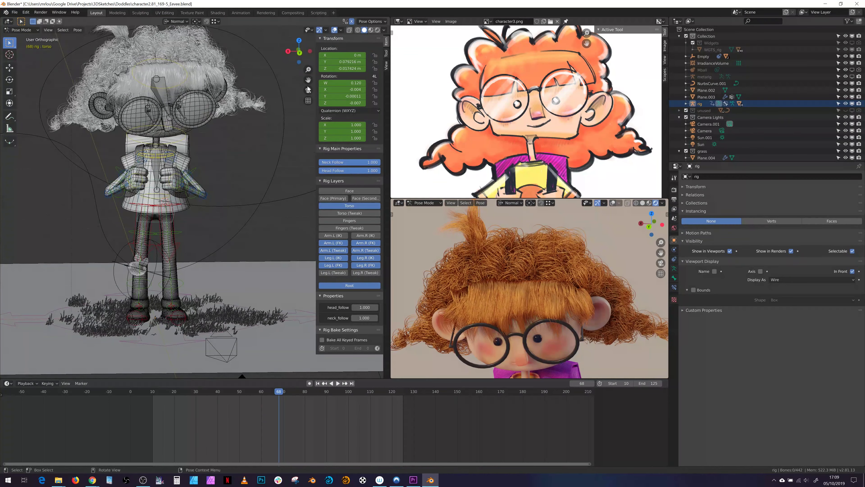
{"action": "left_click", "coordinate": [341, 30]}
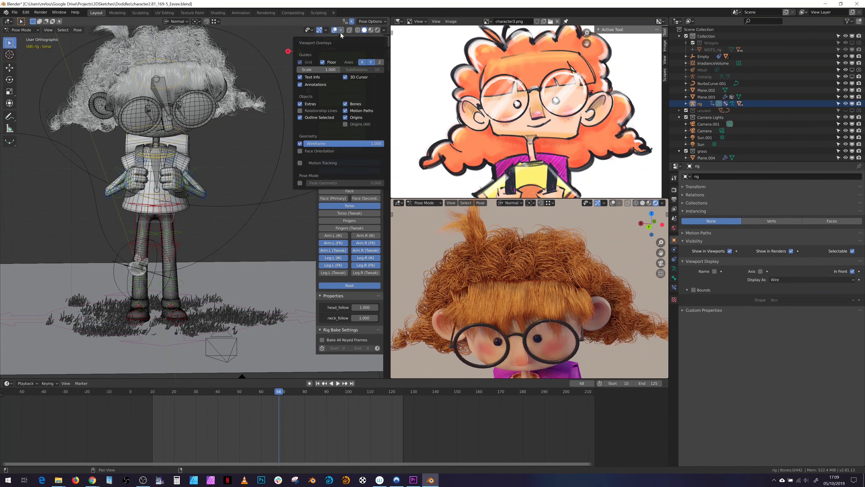
{"action": "left_click", "coordinate": [300, 144]}
{"action": "middle_click_drag", "start_coordinate": [163, 164], "coordinate": [123, 151]}
{"action": "scroll", "coordinate": [123, 150], "scroll_direction": "up", "scroll_amount": 6}
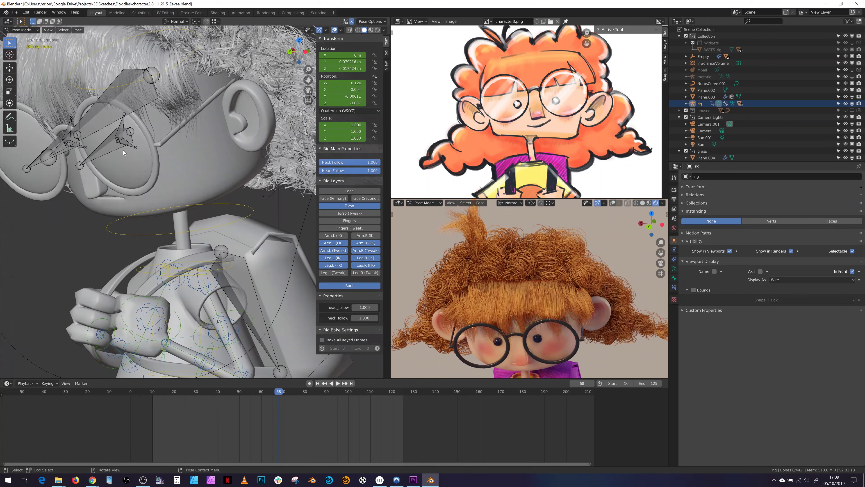
Step: Select the left eye bone and replay the animation from about frame 41 to 43
{"action": "left_click", "coordinate": [115, 148]}
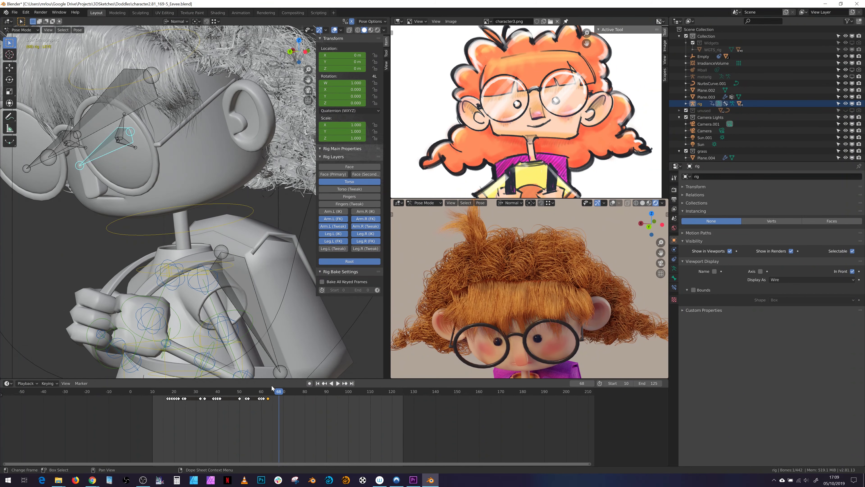
{"action": "left_click", "coordinate": [220, 394]}
{"action": "key", "text": "space"}
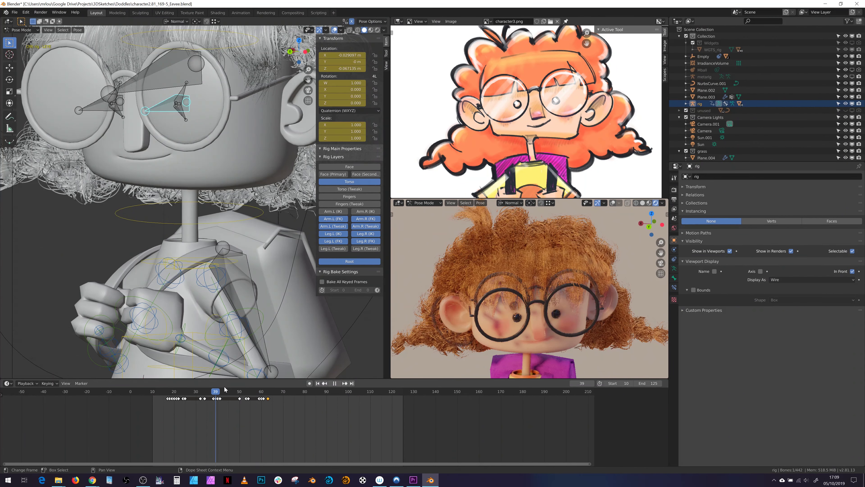
{"action": "key", "text": "space"}
Step: Review the render and output settings, then orbit the character and replay the animation
{"action": "left_click", "coordinate": [674, 190]}
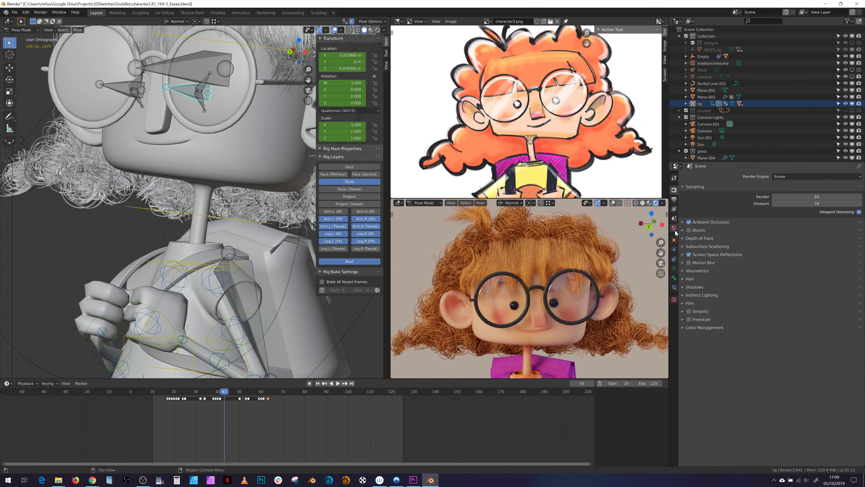
{"action": "left_click", "coordinate": [674, 200]}
{"action": "left_click", "coordinate": [674, 191]}
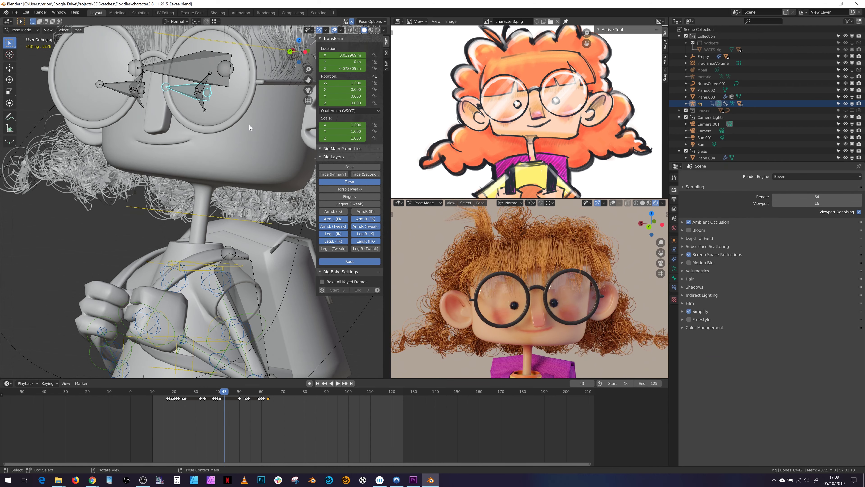
{"action": "middle_click_drag", "start_coordinate": [191, 273], "coordinate": [218, 287]}
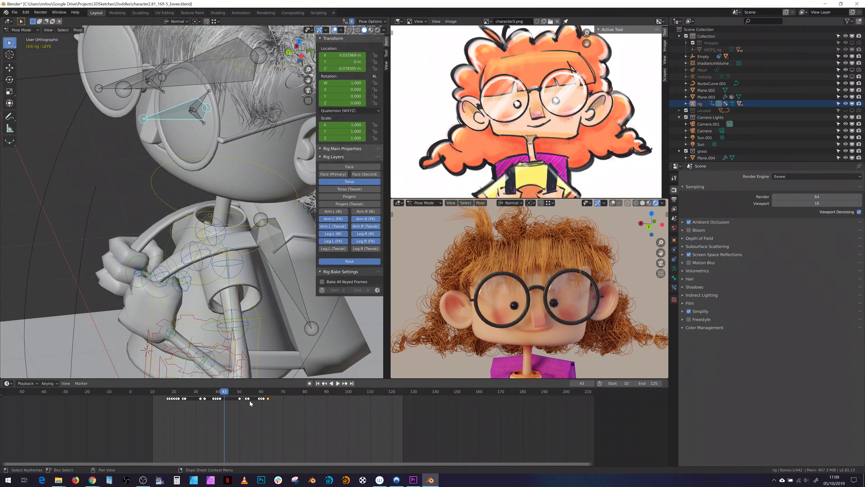
{"action": "key", "text": "space"}
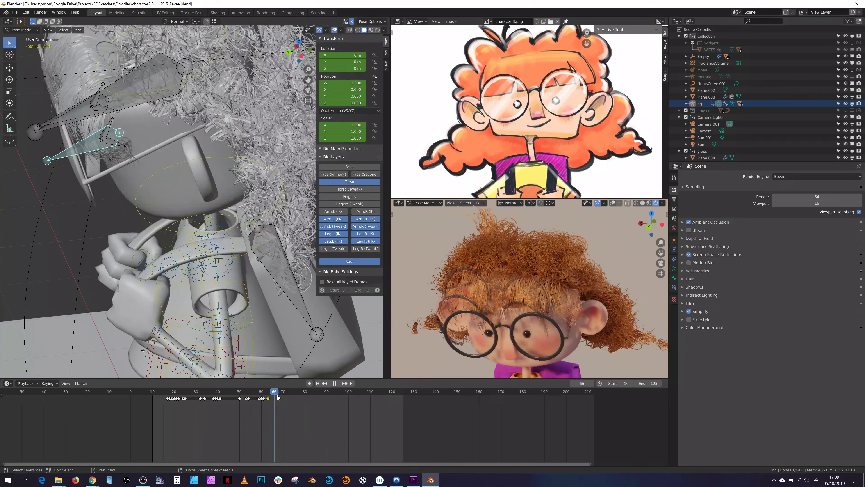
{"action": "key", "text": "space"}
Step: From the left side view, play to frame 107, then restart playback from about frame 54
{"action": "key", "text": "ctrl+KP_3"}
{"action": "scroll", "coordinate": [200, 209], "scroll_direction": "up", "scroll_amount": 3}
{"action": "middle_click_drag", "start_coordinate": [200, 307], "coordinate": [200, 209], "text": "shift"}
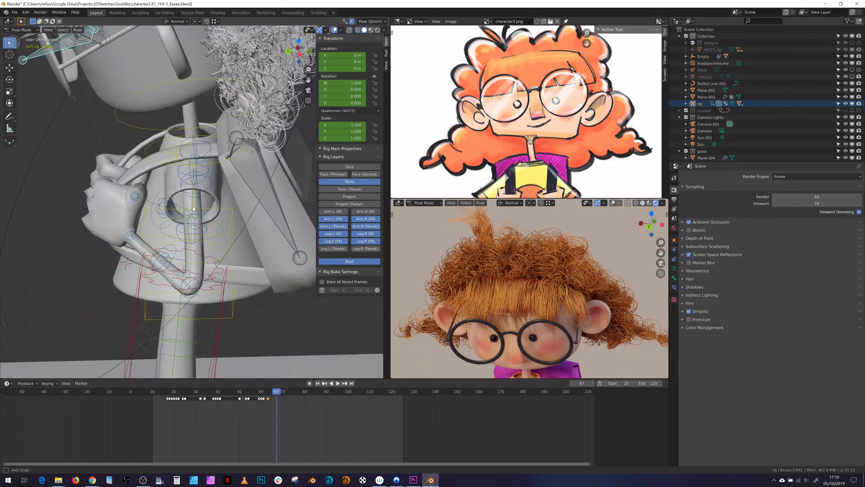
{"action": "scroll", "coordinate": [200, 209], "scroll_direction": "up", "scroll_amount": 2}
{"action": "scroll", "coordinate": [200, 209], "scroll_direction": "down", "scroll_amount": 5}
{"action": "key", "text": "space"}
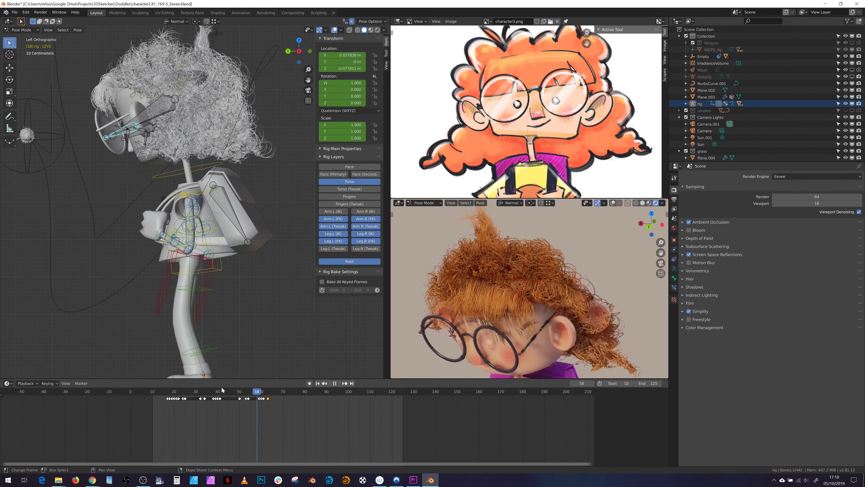
{"action": "key", "text": "space"}
{"action": "scroll", "coordinate": [200, 209], "scroll_direction": "down", "scroll_amount": 3}
{"action": "scroll", "coordinate": [509, 278], "scroll_direction": "down", "scroll_amount": 5}
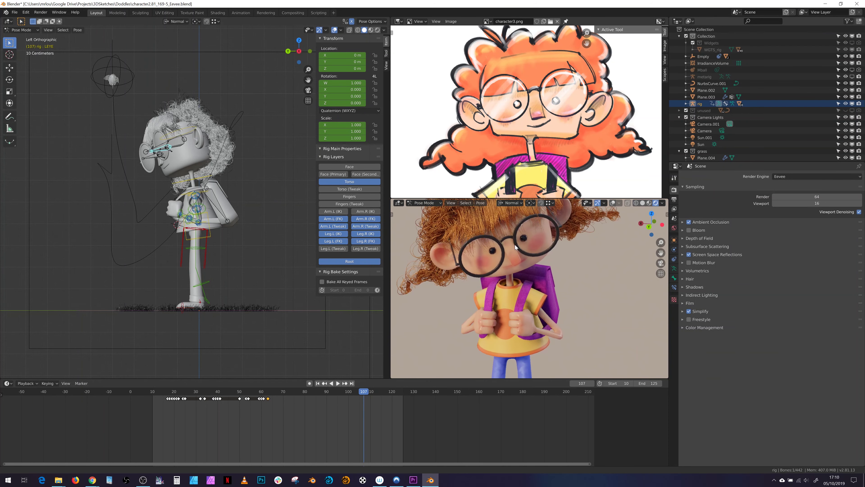
{"action": "left_click", "coordinate": [248, 395]}
{"action": "key", "text": "space"}
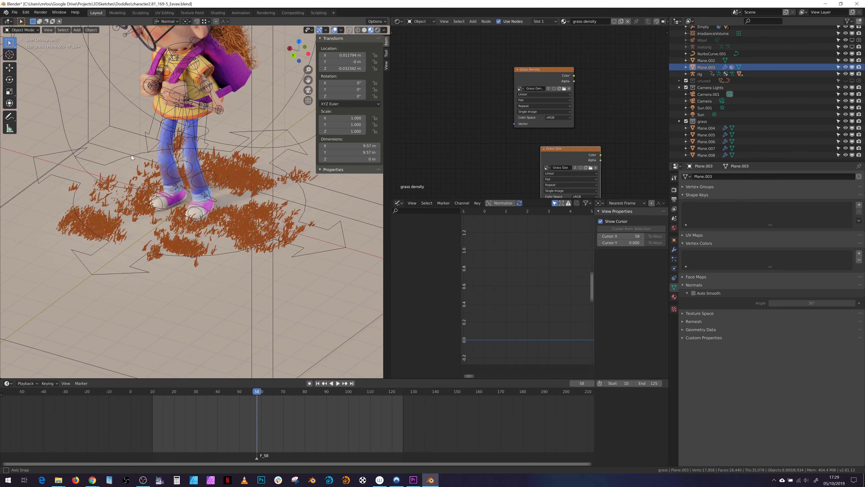
Step: Zoom in and out repeatedly on the grass-covered ground plane and its material nodes
{"action": "scroll", "coordinate": [536, 111], "scroll_direction": "down", "scroll_amount": 3}
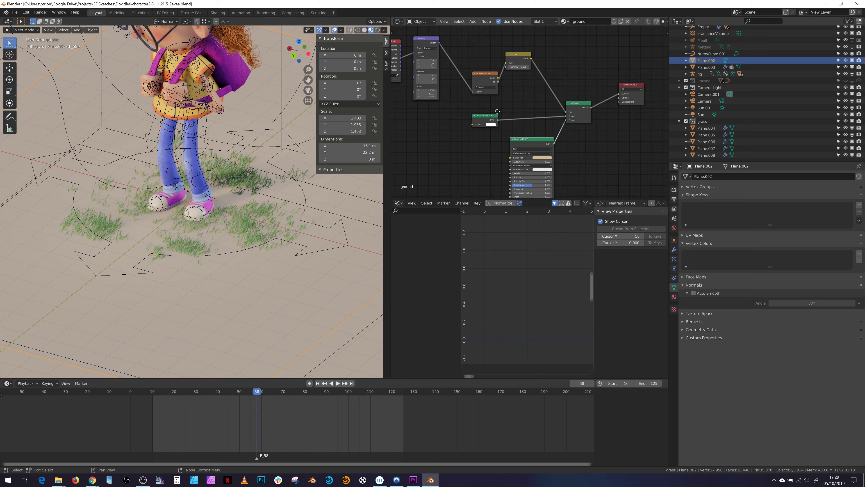
{"action": "scroll", "coordinate": [465, 90], "scroll_direction": "up", "scroll_amount": 2}
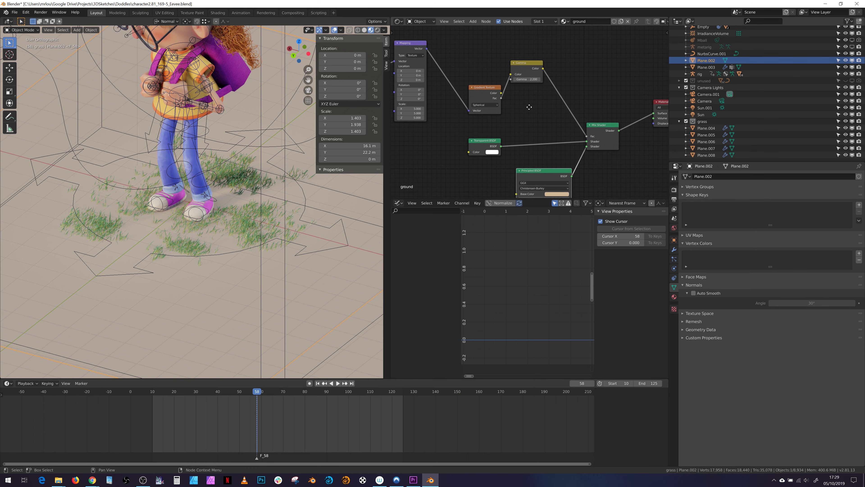
{"action": "scroll", "coordinate": [240, 192], "scroll_direction": "down", "scroll_amount": 2}
{"action": "scroll", "coordinate": [237, 205], "scroll_direction": "up", "scroll_amount": 2}
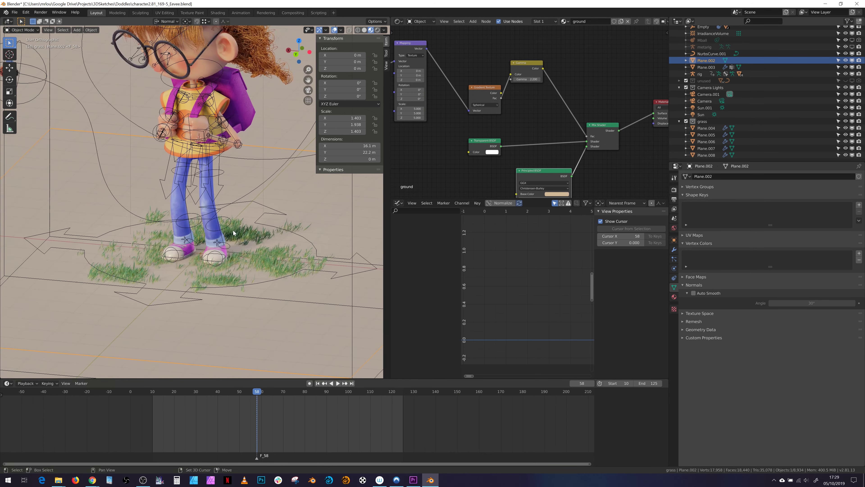
{"action": "scroll", "coordinate": [235, 218], "scroll_direction": "down", "scroll_amount": 5}
{"action": "scroll", "coordinate": [231, 236], "scroll_direction": "up", "scroll_amount": 6}
{"action": "scroll", "coordinate": [232, 237], "scroll_direction": "down", "scroll_amount": 3}
{"action": "scroll", "coordinate": [205, 223], "scroll_direction": "up", "scroll_amount": 7}
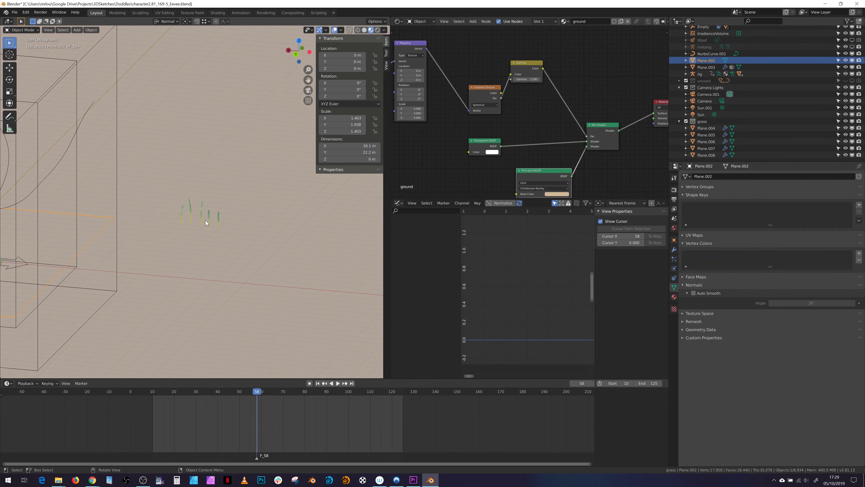
Step: Inspect a single grass blade's vertex colours in Vertex Paint mode, then return to Object Mode
{"action": "left_click", "coordinate": [202, 215]}
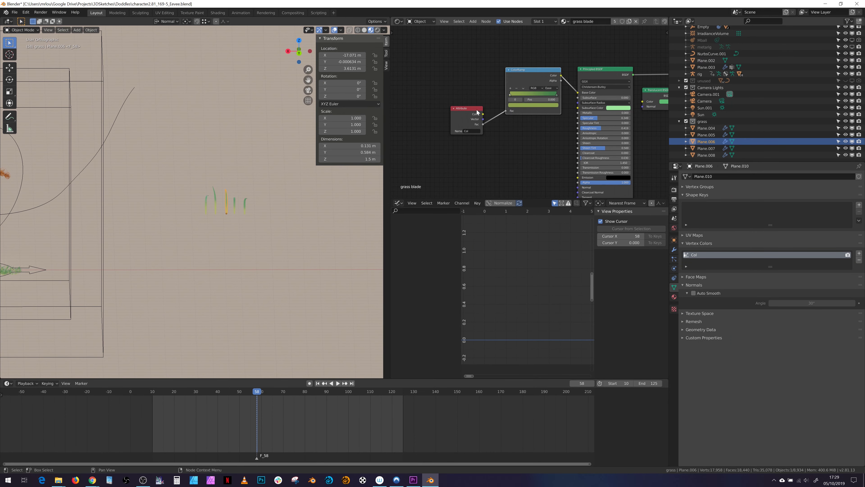
{"action": "left_click", "coordinate": [13, 30]}
{"action": "left_click", "coordinate": [21, 61]}
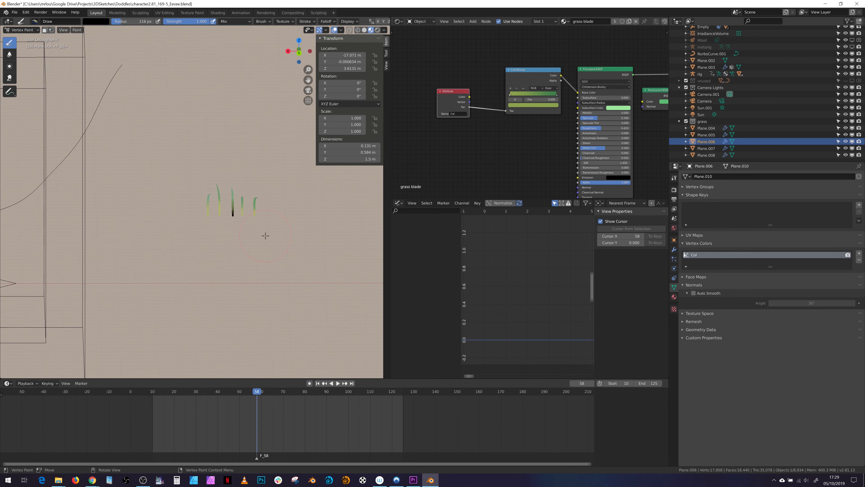
{"action": "scroll", "coordinate": [302, 208], "scroll_direction": "up", "scroll_amount": 5}
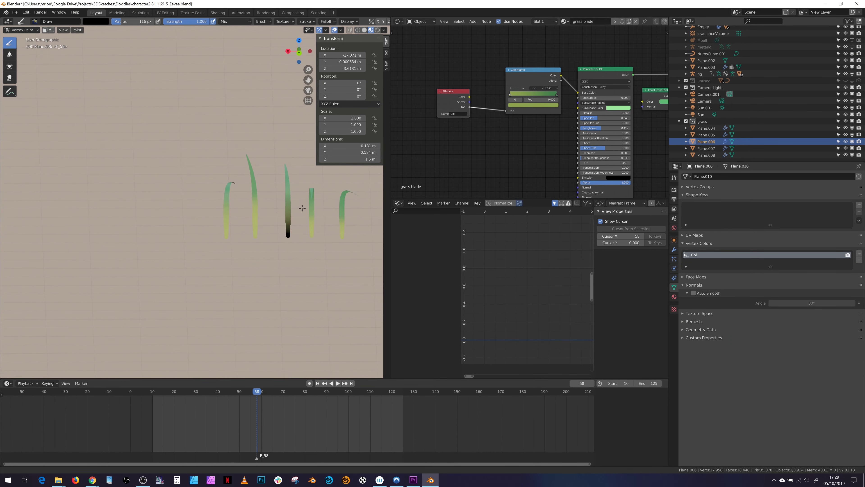
{"action": "left_click", "coordinate": [12, 30]}
{"action": "left_click", "coordinate": [21, 39]}
{"action": "scroll", "coordinate": [192, 201], "scroll_direction": "down", "scroll_amount": 8}
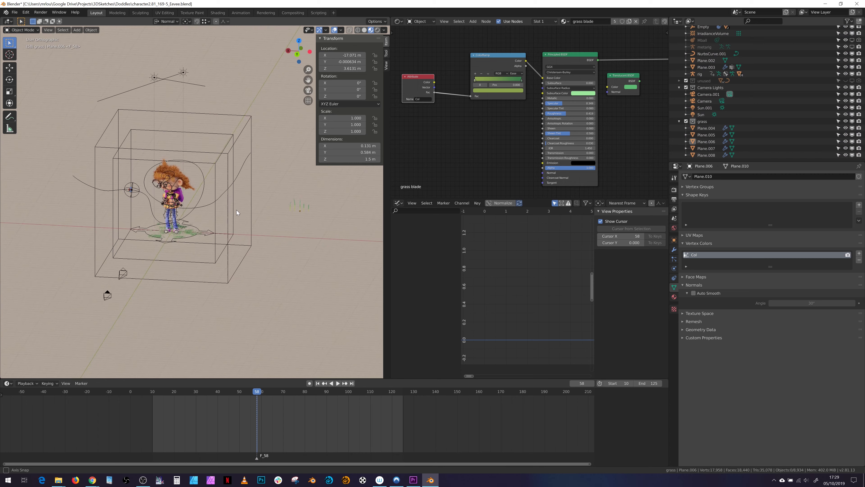
Step: Select the grass density plane in Solid shading and show its grass particle system settings
{"action": "scroll", "coordinate": [90, 300], "scroll_direction": "up", "scroll_amount": 6}
{"action": "left_click", "coordinate": [268, 209]}
{"action": "scroll", "coordinate": [268, 209], "scroll_direction": "down", "scroll_amount": 3}
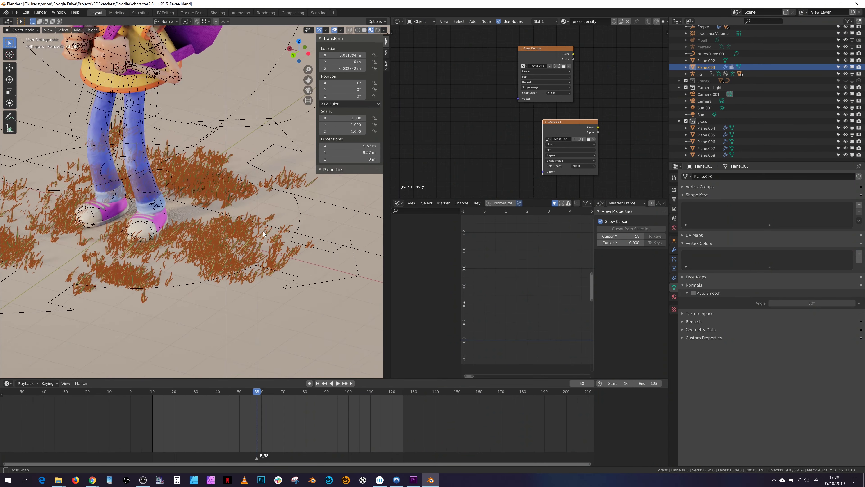
{"action": "key", "text": "z"}
{"action": "scroll", "coordinate": [268, 209], "scroll_direction": "down", "scroll_amount": 3}
{"action": "left_click", "coordinate": [674, 260]}
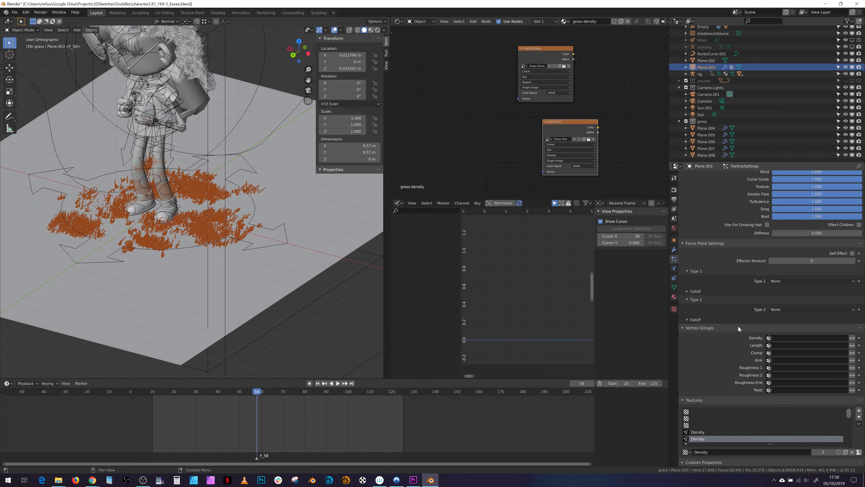
{"action": "scroll", "coordinate": [738, 326], "scroll_direction": "down", "scroll_amount": 15}
{"action": "middle_click_drag", "start_coordinate": [712, 336], "coordinate": [716, 209]}
Step: Show the particles' Size texture and confirm it uses the Grass Size image
{"action": "left_click", "coordinate": [674, 309]}
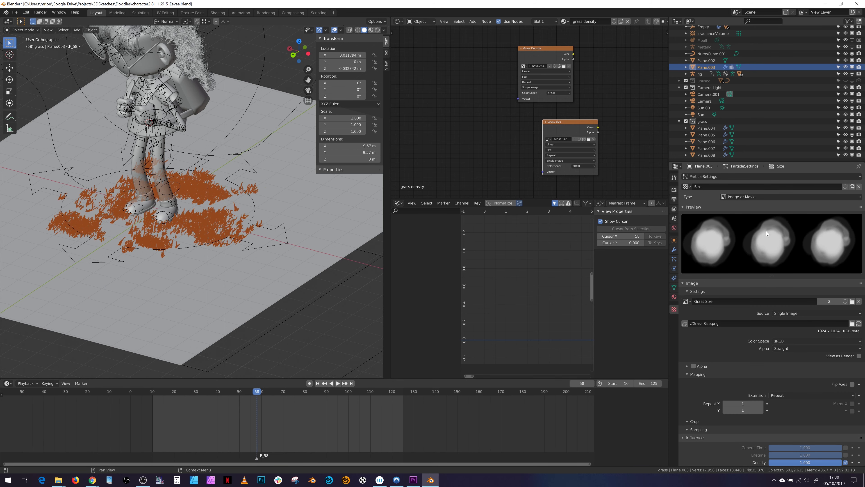
{"action": "left_click", "coordinate": [707, 178]}
{"action": "left_click", "coordinate": [685, 303]}
{"action": "left_click", "coordinate": [685, 310]}
Step: Revisit the Size texture, expanding sampling and collapsing mapping options, then frame the whole scene
{"action": "left_click", "coordinate": [674, 259]}
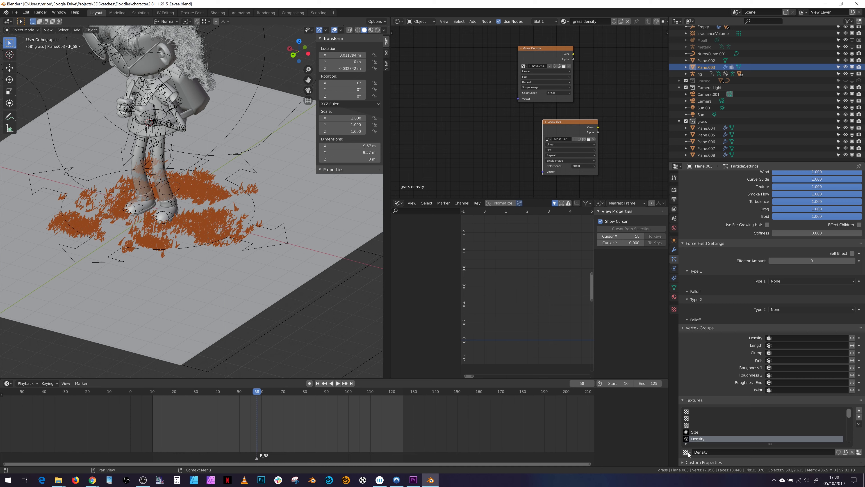
{"action": "scroll", "coordinate": [715, 293], "scroll_direction": "up", "scroll_amount": 10}
{"action": "left_click", "coordinate": [674, 309]}
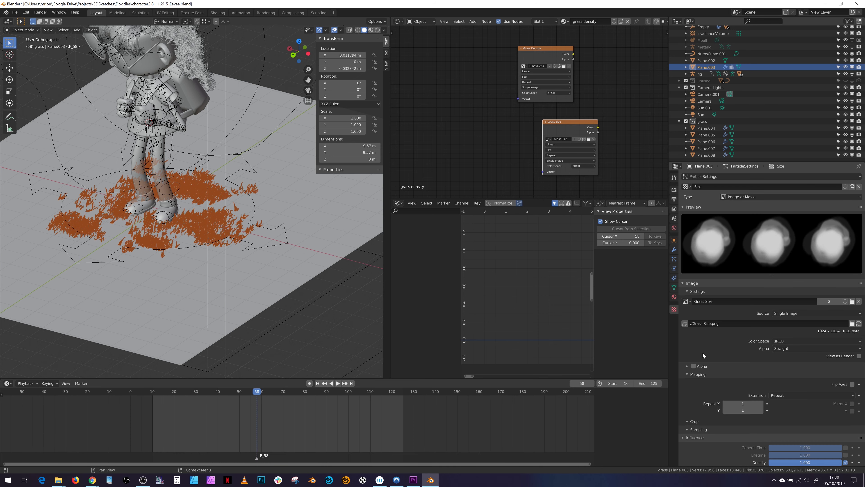
{"action": "scroll", "coordinate": [703, 351], "scroll_direction": "down", "scroll_amount": 5}
{"action": "scroll", "coordinate": [722, 383], "scroll_direction": "down", "scroll_amount": 3}
{"action": "left_click", "coordinate": [685, 269]}
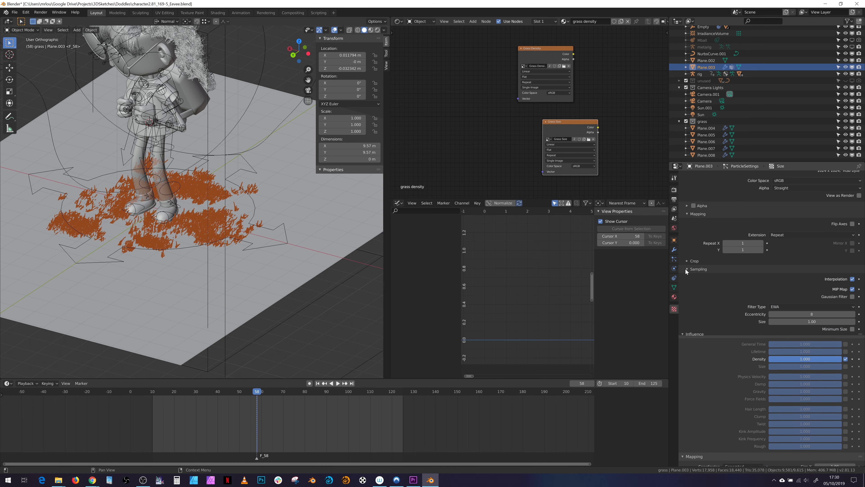
{"action": "left_click", "coordinate": [685, 214]}
{"action": "scroll", "coordinate": [736, 326], "scroll_direction": "up", "scroll_amount": 10}
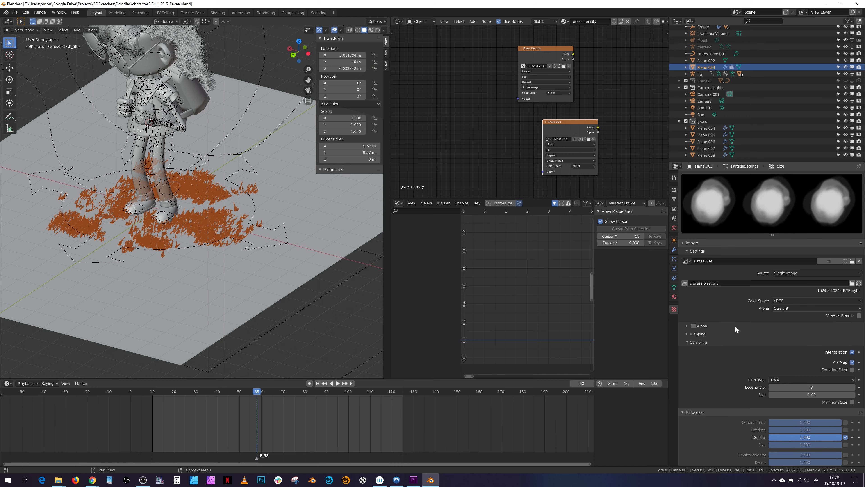
{"action": "scroll", "coordinate": [198, 222], "scroll_direction": "up", "scroll_amount": 5}
{"action": "key", "text": "Home"}
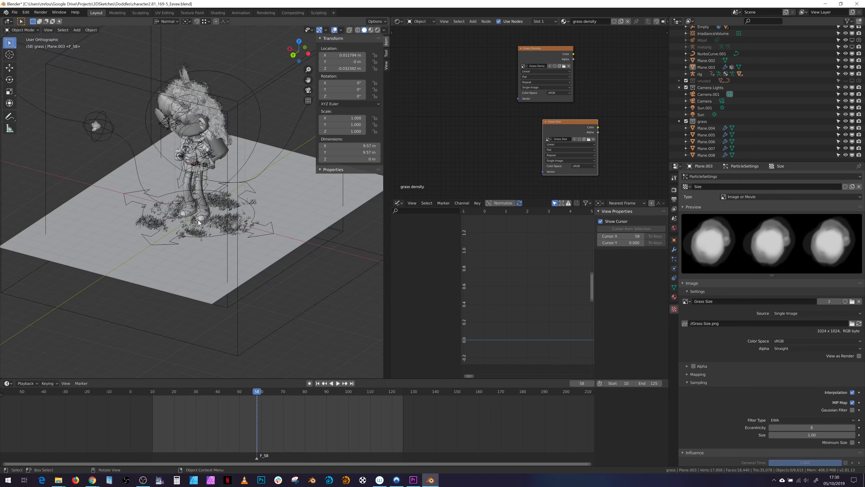
Step: Select and frame the bee, viewing it in Rendered shading
{"action": "left_click", "coordinate": [98, 129]}
{"action": "key", "text": "KP_Decimal"}
{"action": "left_click", "coordinate": [377, 30]}
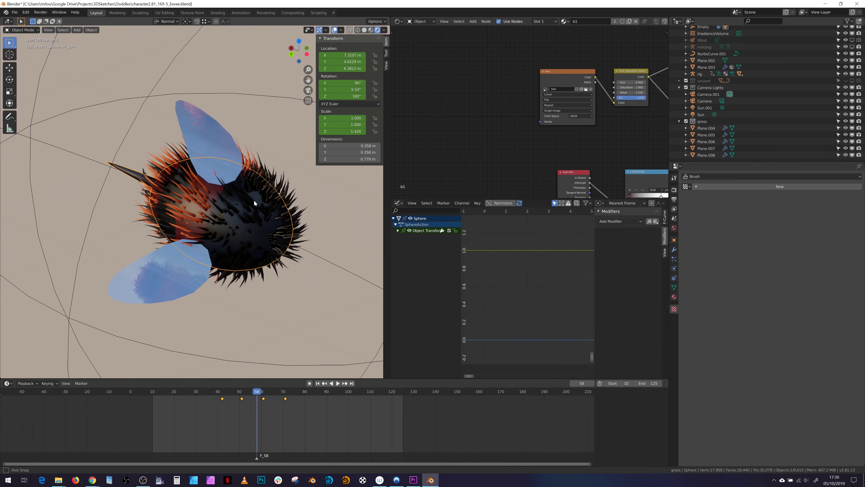
{"action": "mouse_move", "coordinate": [221, 177]}
{"action": "middle_mouse_down"}
{"action": "mouse_move", "coordinate": [290, 165]}
{"action": "mouse_move", "coordinate": [279, 160]}
{"action": "middle_mouse_up"}
Step: Turn the Graph Editor into an Image Editor showing the bee stripes image
{"action": "left_click", "coordinate": [398, 202]}
{"action": "left_click", "coordinate": [417, 235]}
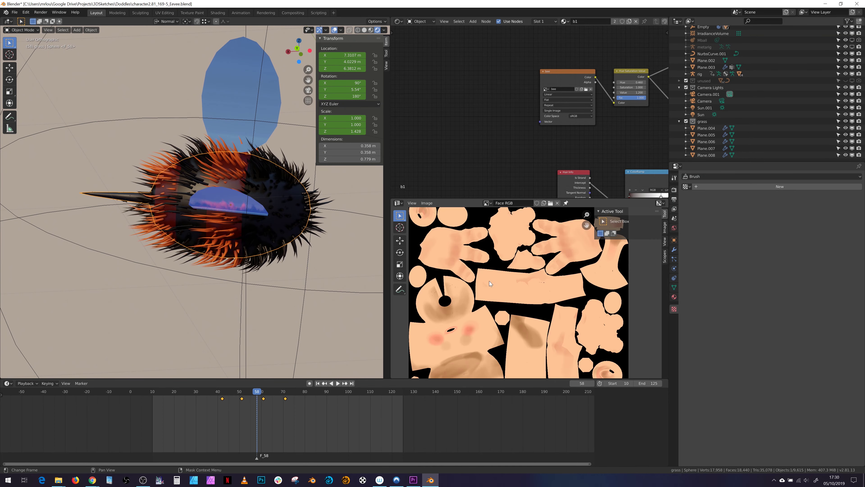
{"action": "left_click", "coordinate": [487, 203]}
{"action": "left_click", "coordinate": [513, 236]}
{"action": "scroll", "coordinate": [513, 290], "scroll_direction": "up", "scroll_amount": 3}
{"action": "scroll", "coordinate": [238, 221], "scroll_direction": "down", "scroll_amount": 3}
Step: Select the bee's wing and show its shape keys
{"action": "middle_click_drag", "start_coordinate": [238, 221], "coordinate": [165, 167]}
{"action": "left_click", "coordinate": [165, 167]}
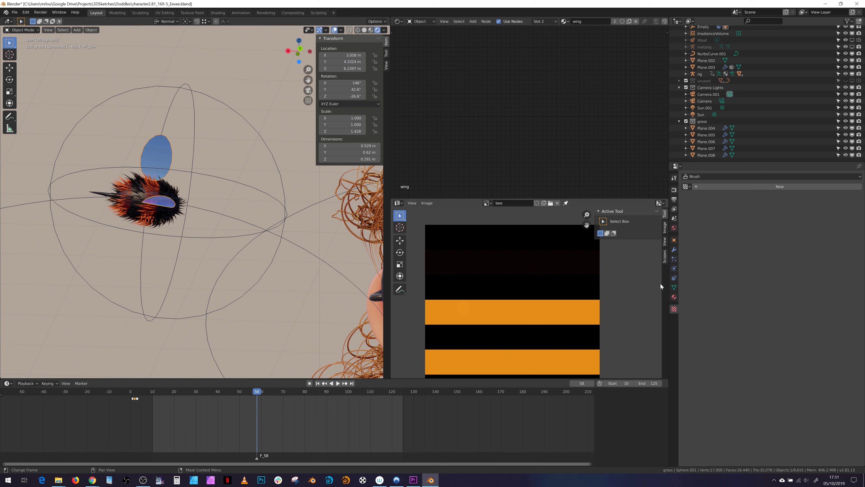
{"action": "left_click", "coordinate": [673, 288]}
Step: In a Graph Editor, select the wing's Key 1 curve and set the playhead to frame 56
{"action": "left_click", "coordinate": [696, 206]}
{"action": "left_click", "coordinate": [398, 22]}
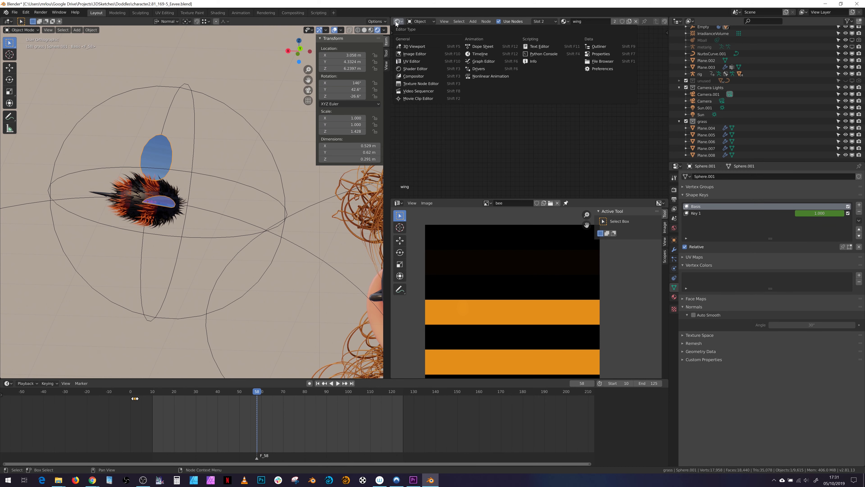
{"action": "left_click", "coordinate": [494, 69]}
{"action": "middle_click_drag", "start_coordinate": [516, 95], "coordinate": [531, 97], "text": "ctrl"}
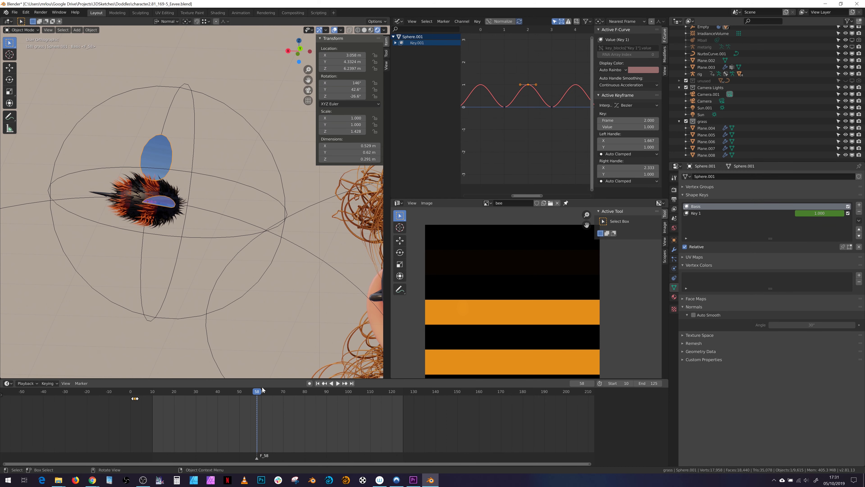